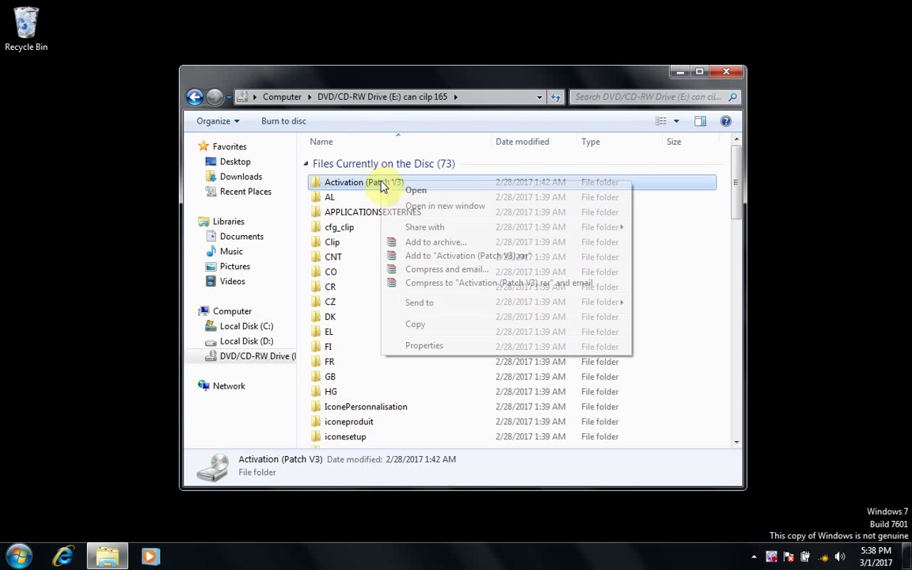
- Copy the Activation (Patch V3) folder from the CLIP 165 DVD and paste it onto the desktop
click(403, 325)
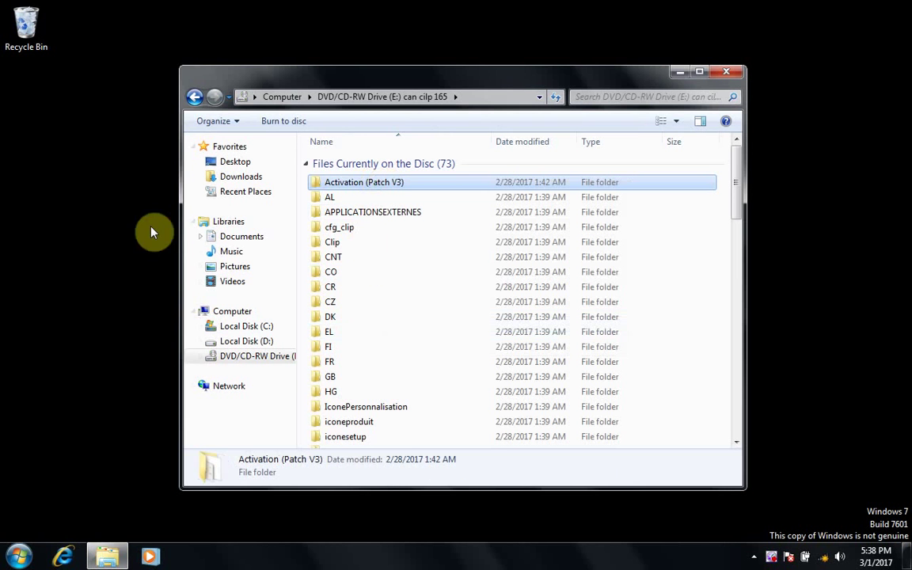
click(40, 125)
right_click(17, 108)
click(43, 166)
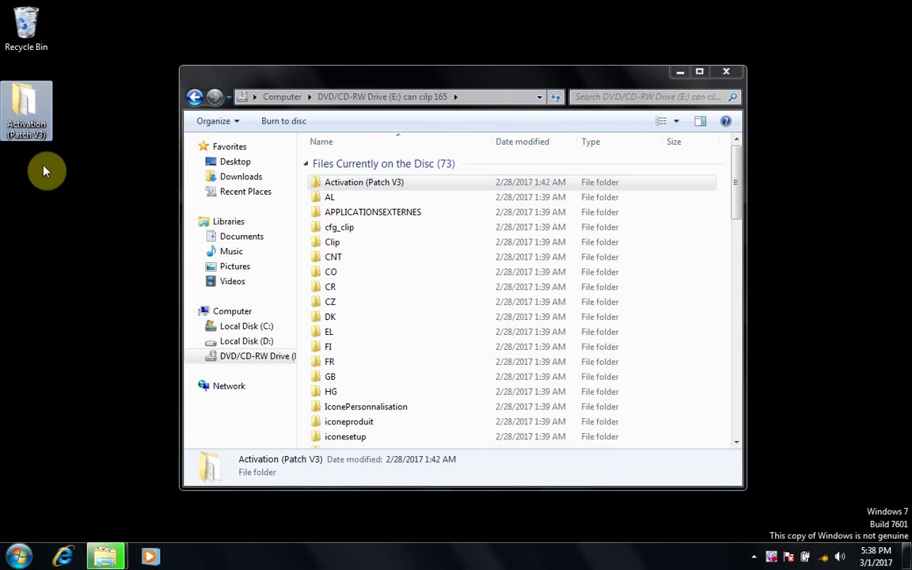
- Merge Crack Renault CLIP.reg from the desktop Activation folder into the registry, then close the folder
double_click(31, 106)
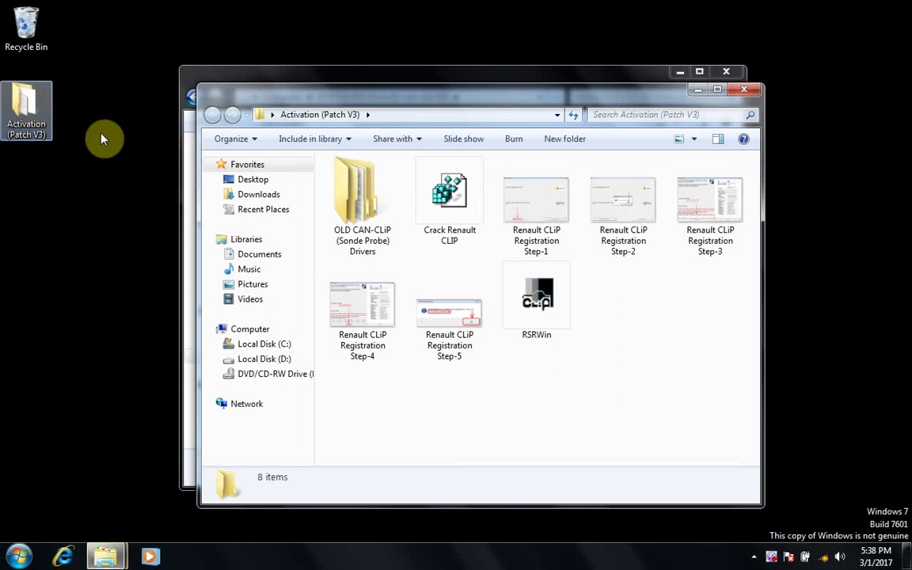
click(463, 222)
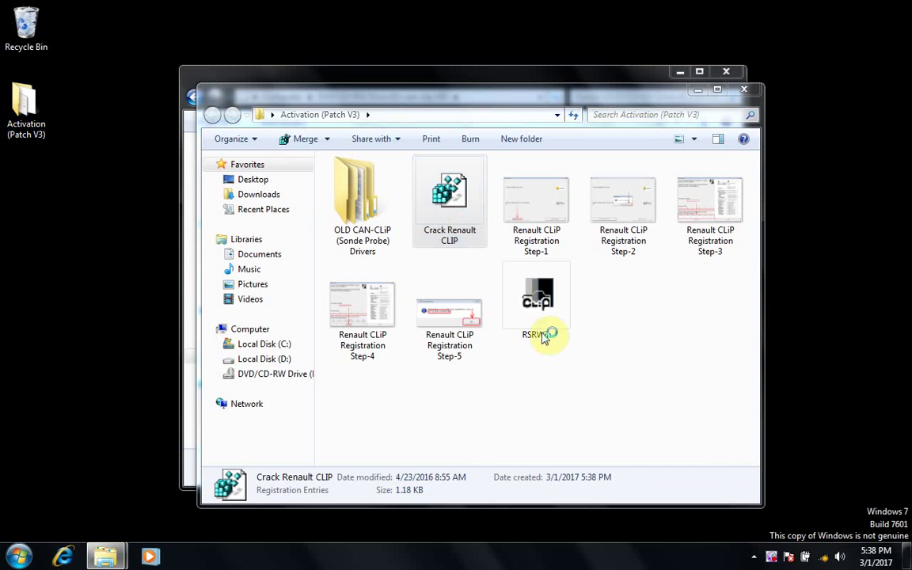
key(Return)
click(562, 301)
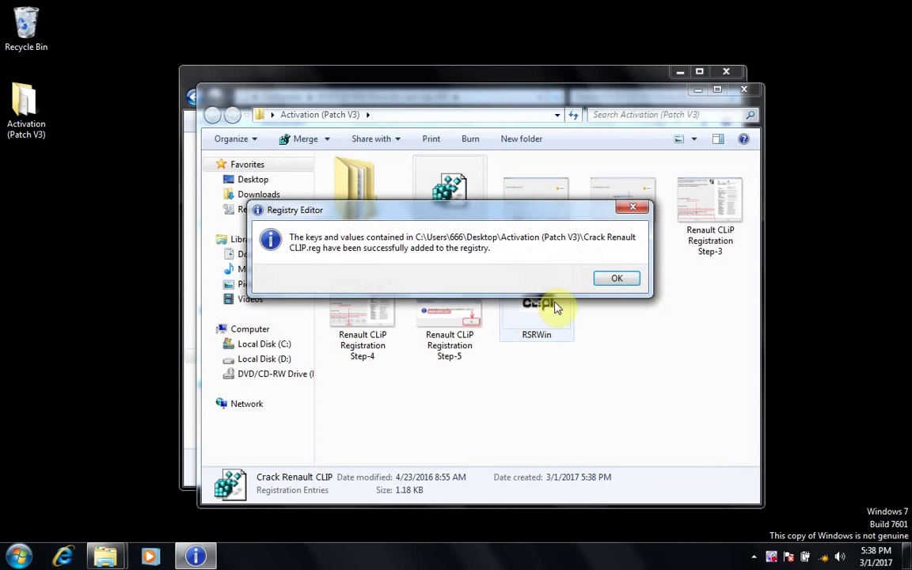
click(614, 279)
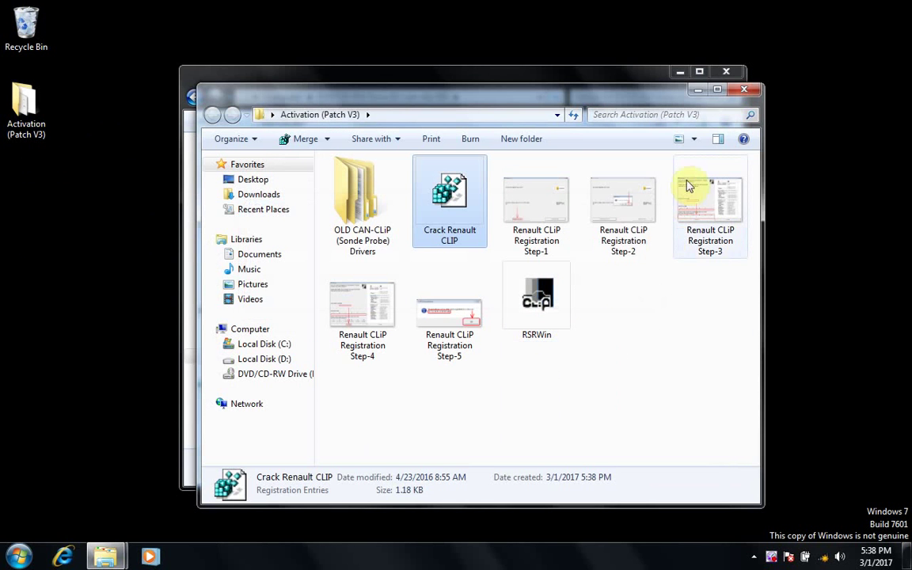
click(747, 95)
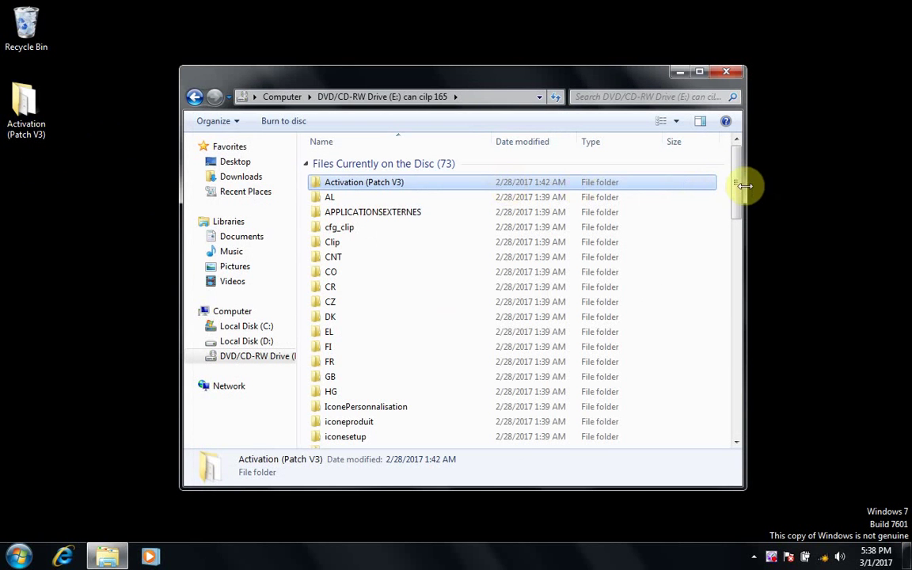
- Launch the setup application at the bottom of the DVD file list
drag(746, 197, 719, 434)
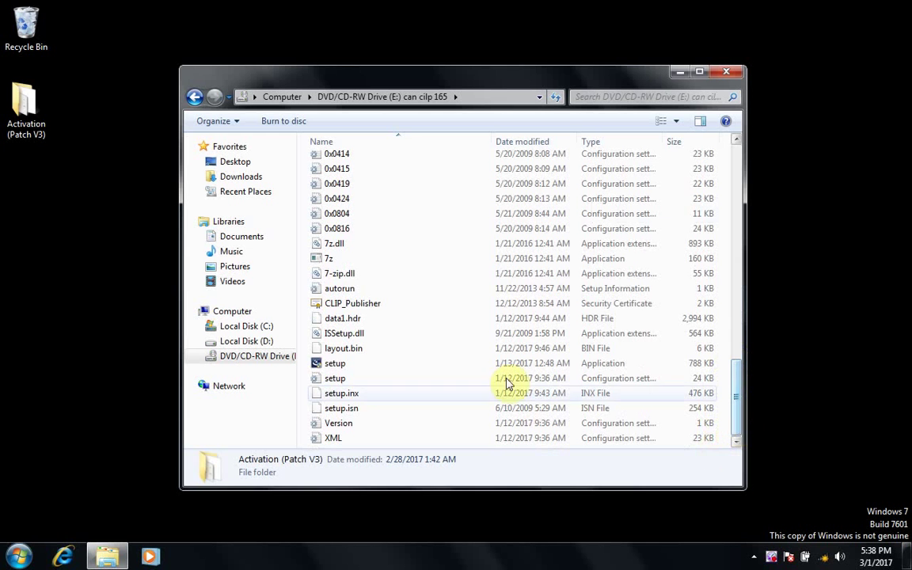
click(369, 365)
right_click(369, 365)
click(452, 167)
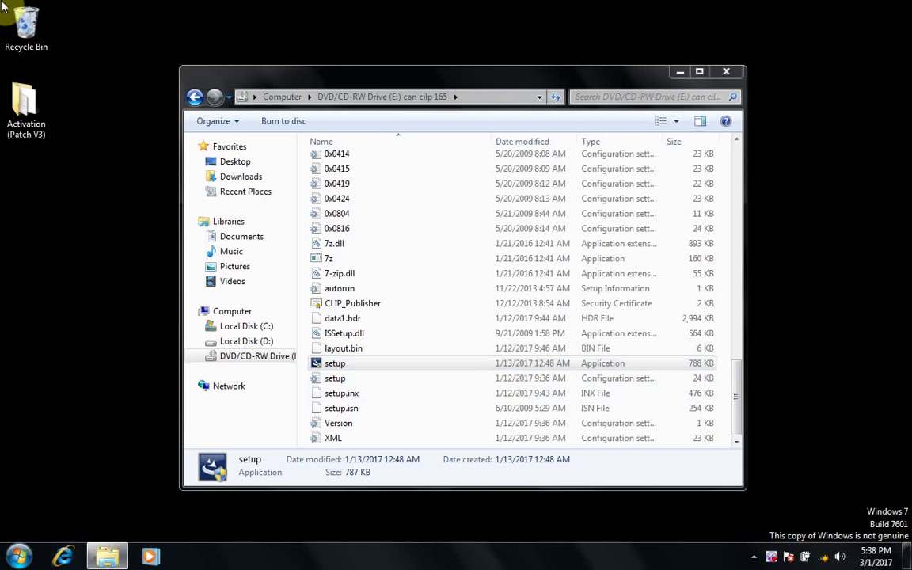
- Choose FIRST INSTALLATION in the CLIP V165 installer and accept the licence agreement
click(685, 73)
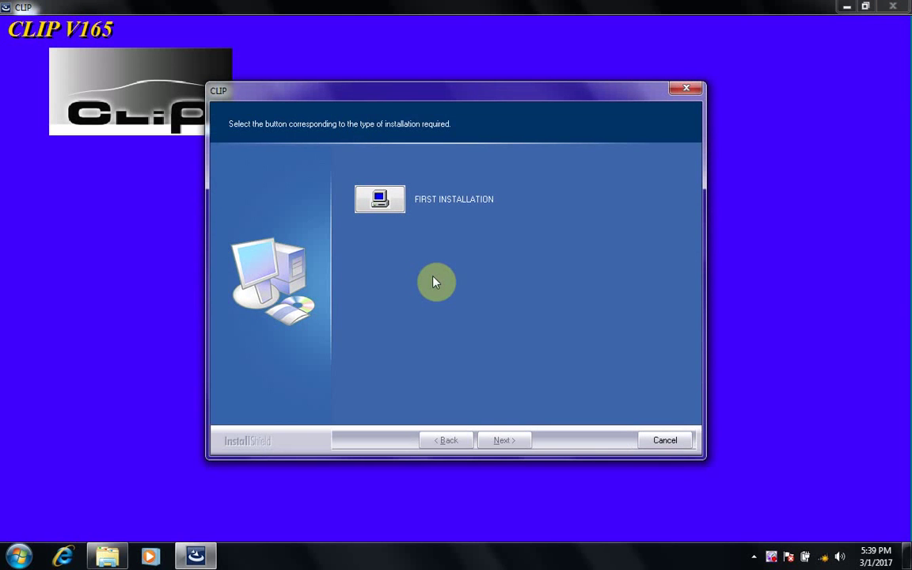
click(385, 201)
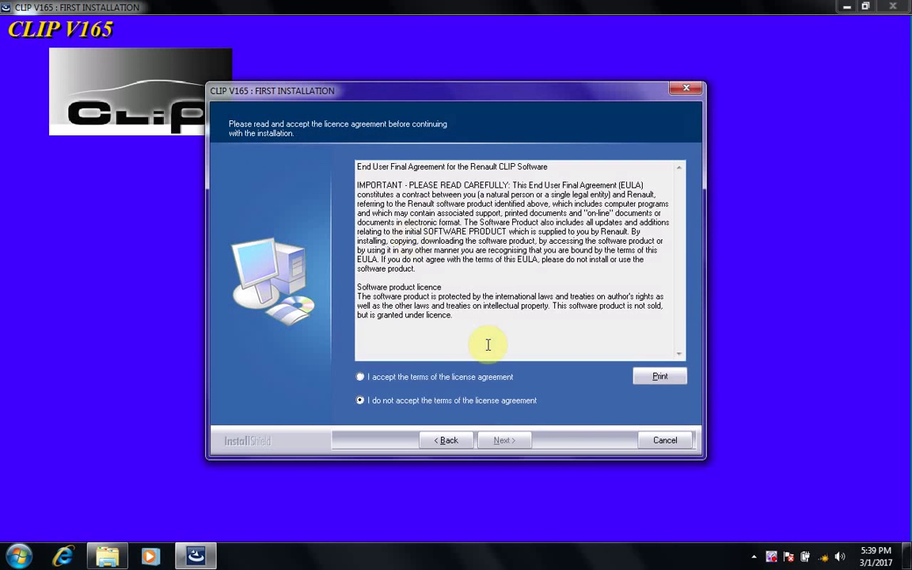
click(464, 379)
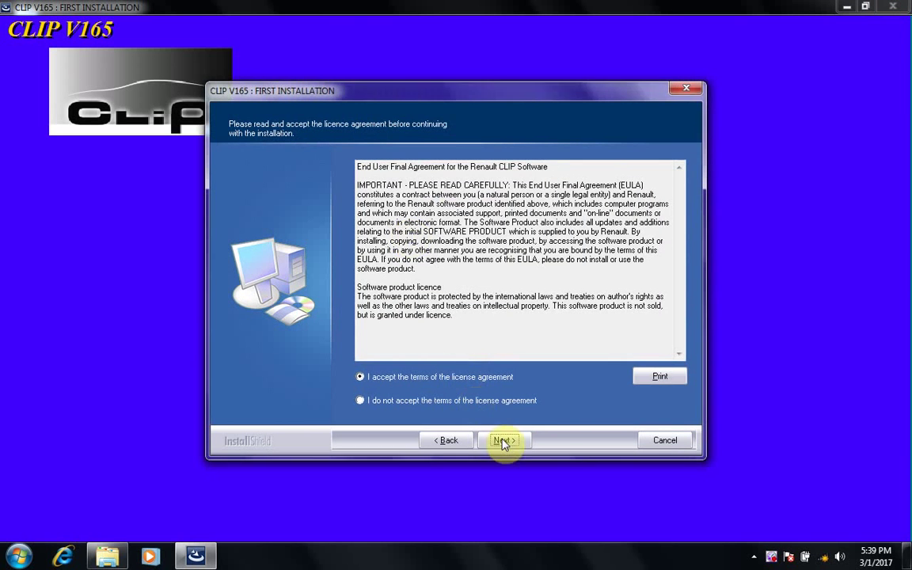
click(504, 442)
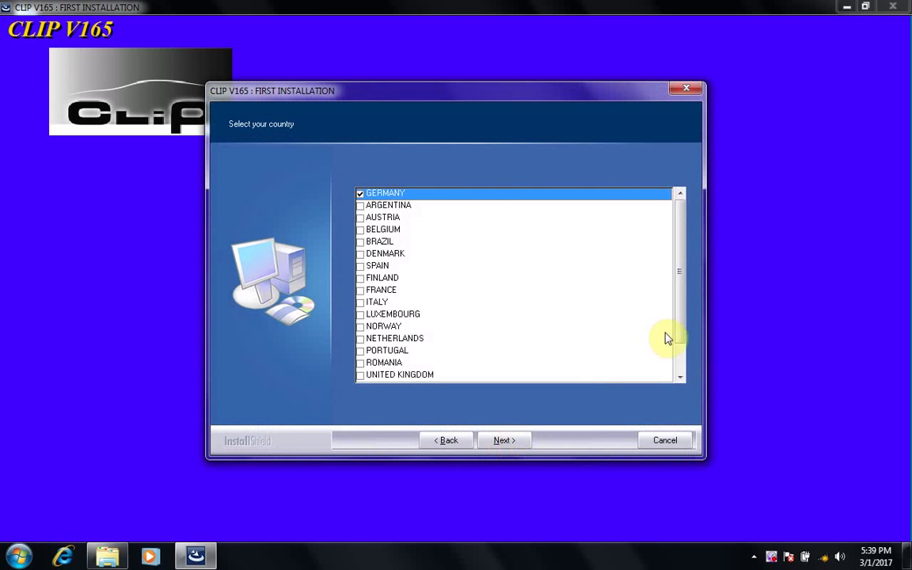
- Select OTHER COUNTRIES, keep ENGLISH and RENAULT, and start copying the files
click(679, 377)
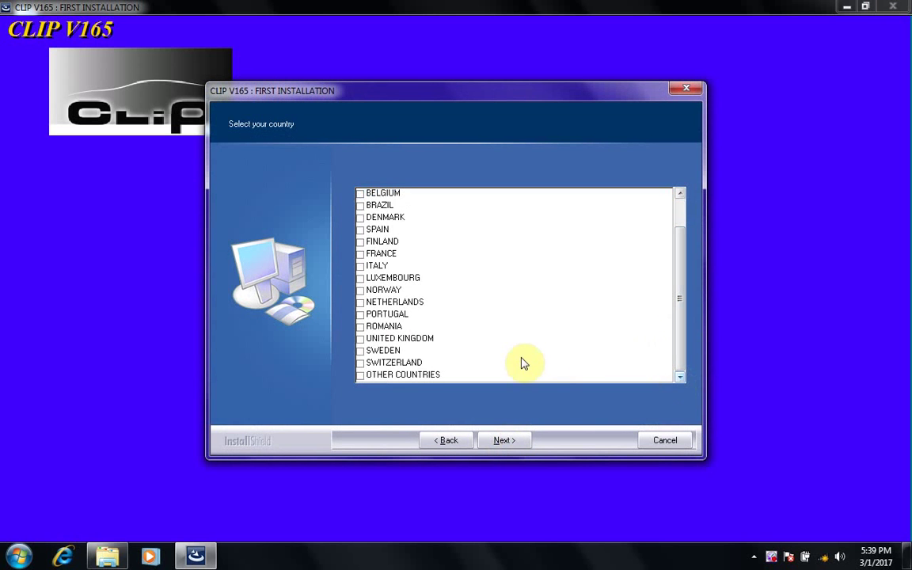
click(420, 376)
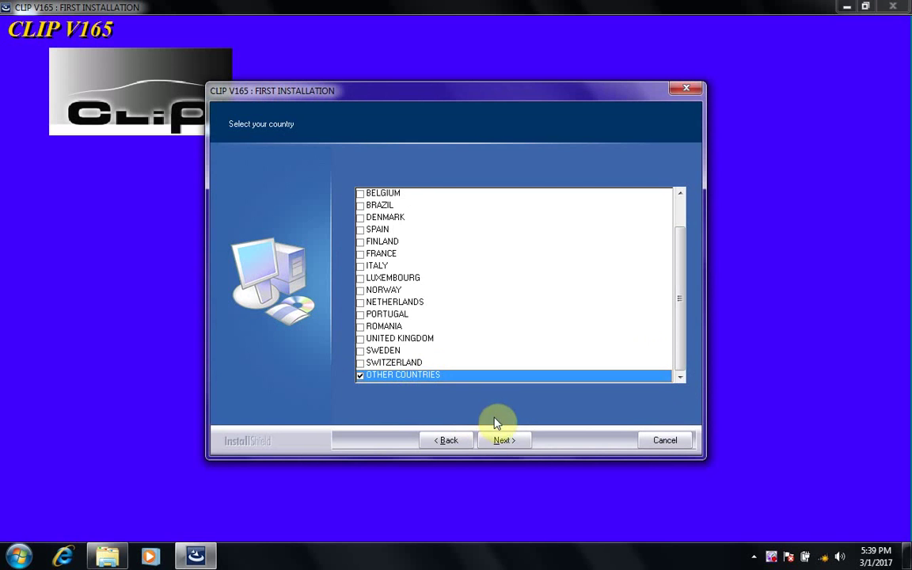
click(500, 441)
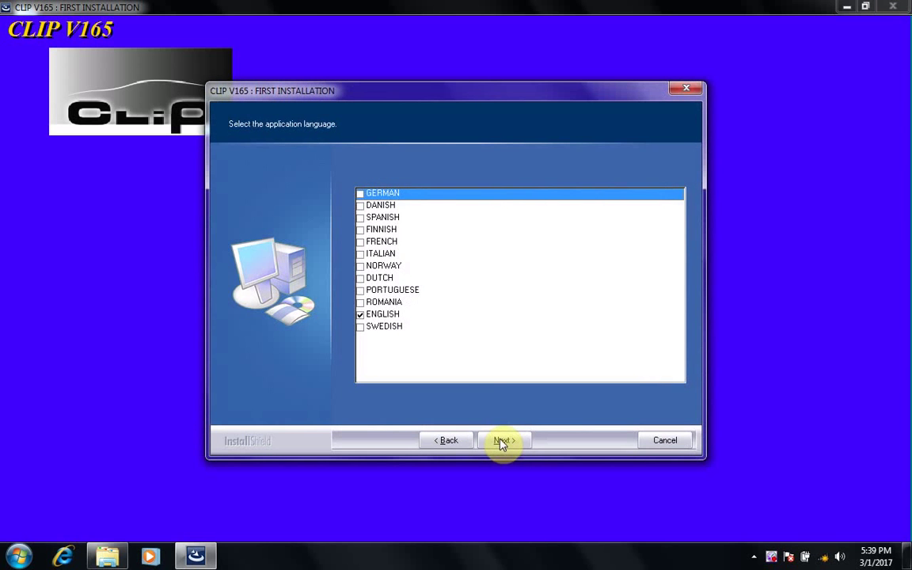
click(504, 442)
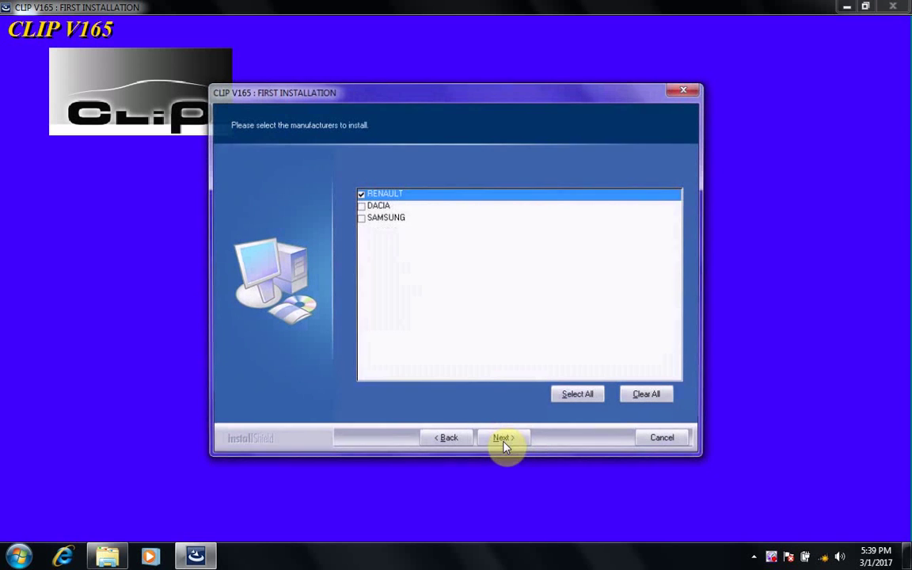
click(506, 445)
click(507, 446)
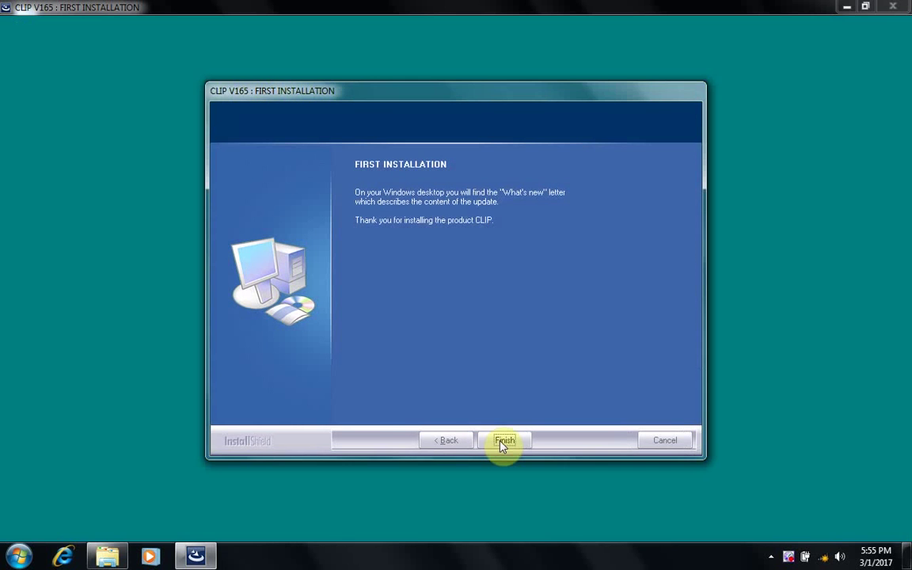
- Finish the CLIP V165 installation once the file copy completes
click(503, 441)
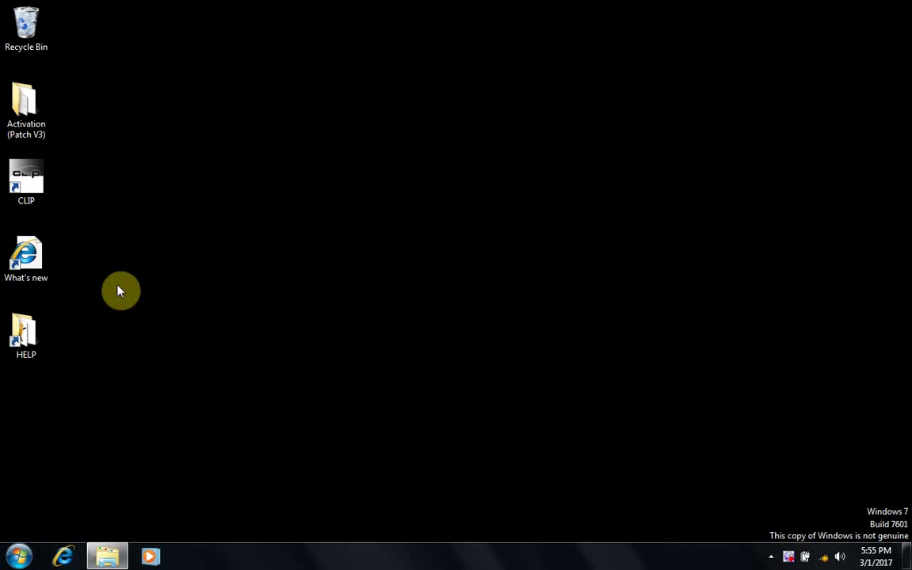
- Reopen the Activation folder, then show the CLIP shortcut's Properties targeting ClipLauncher_X91.exe
double_click(61, 110)
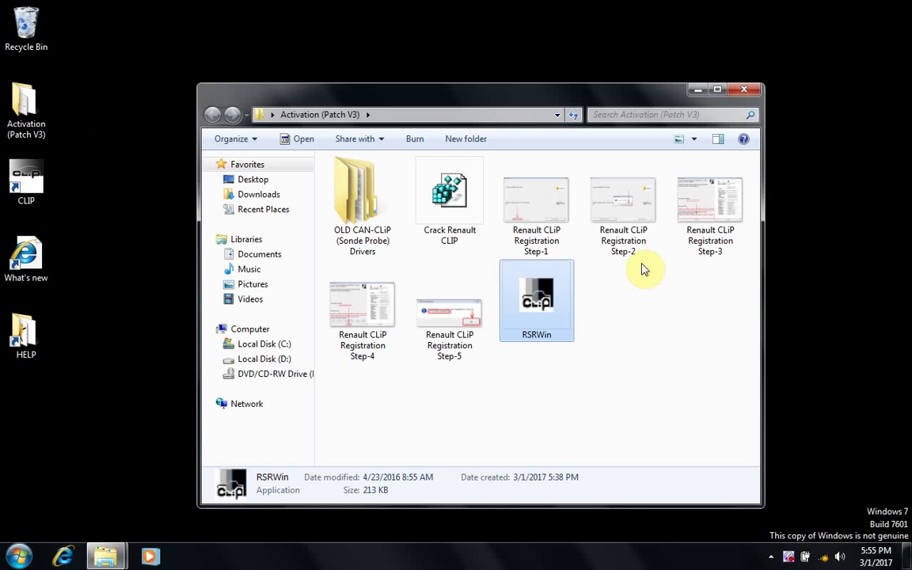
click(696, 90)
right_click(22, 188)
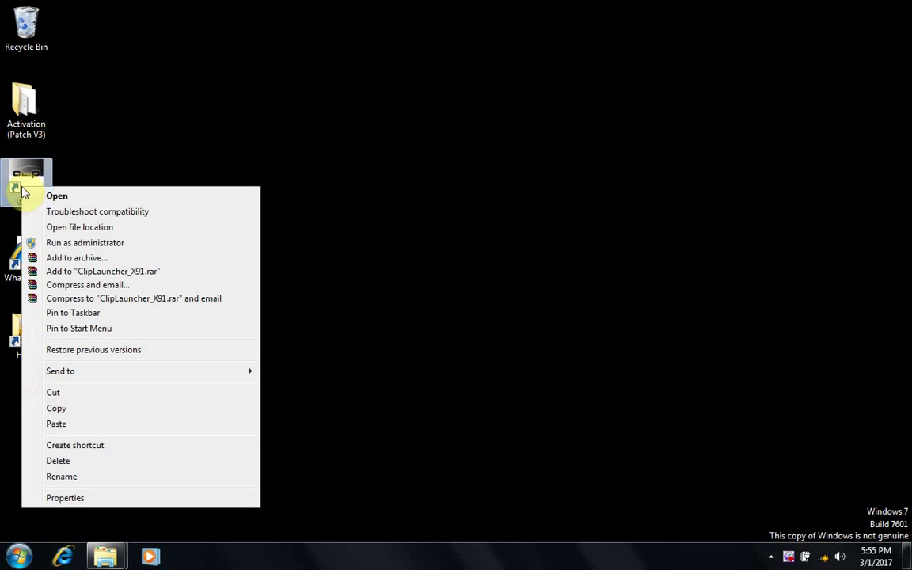
click(63, 498)
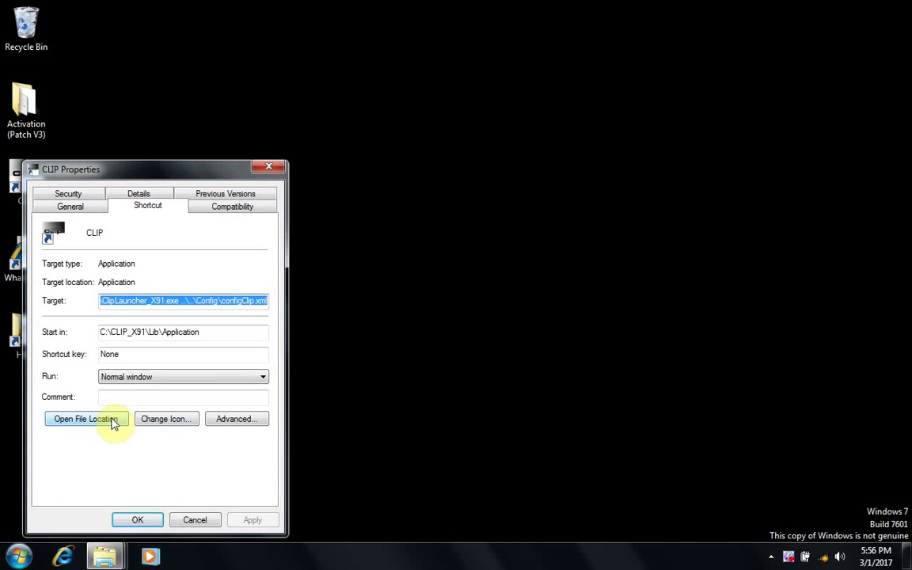
- Move the original RSRWin from C:\CLIP_X91\Lib\Application onto the desktop
click(113, 422)
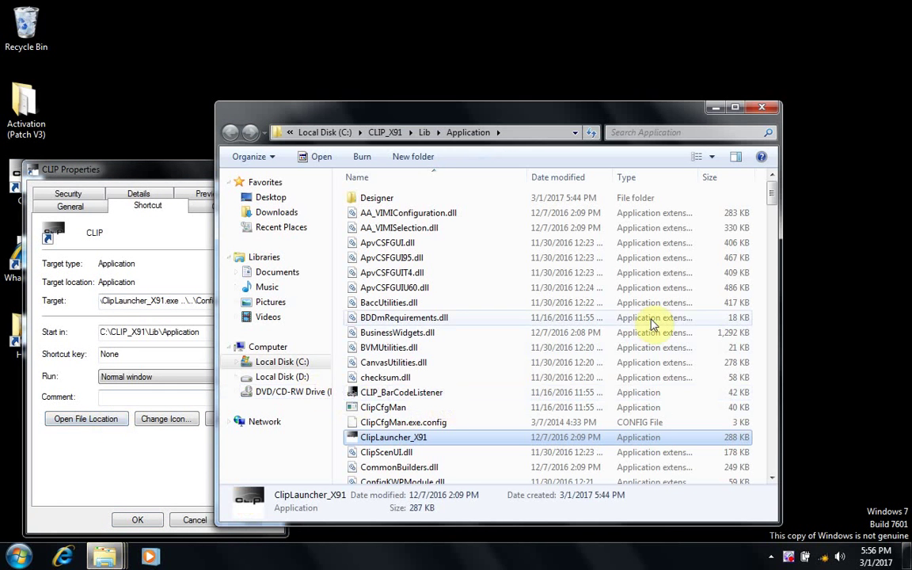
drag(774, 196, 770, 331)
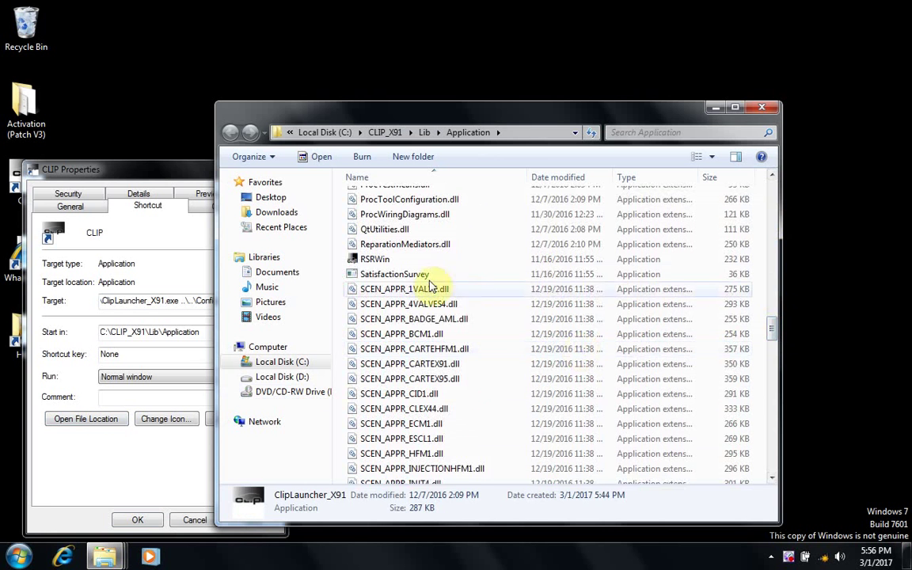
right_click(377, 261)
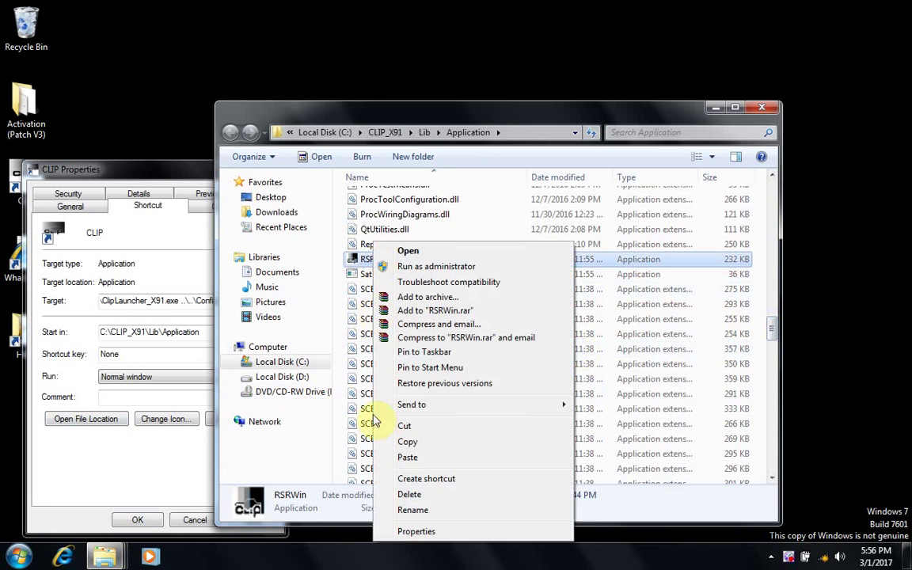
click(396, 428)
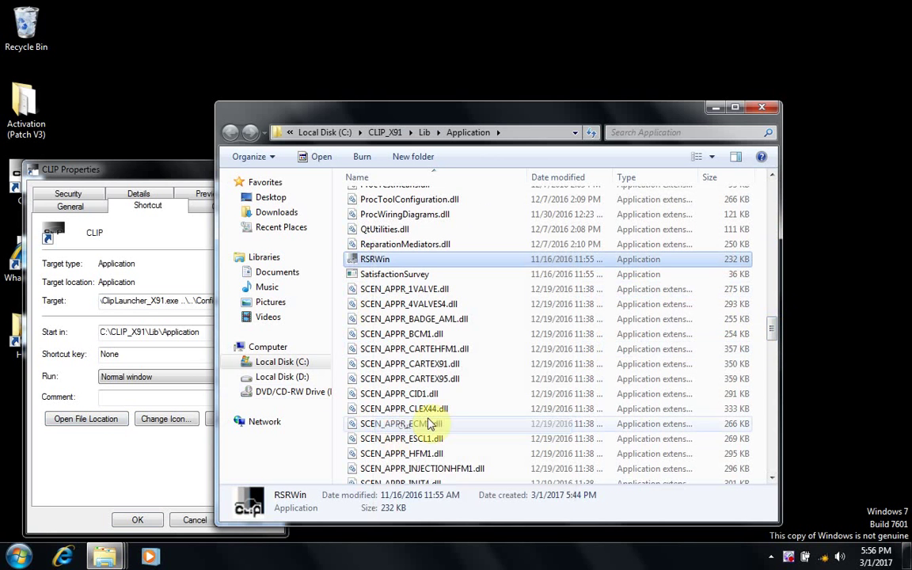
right_click(874, 272)
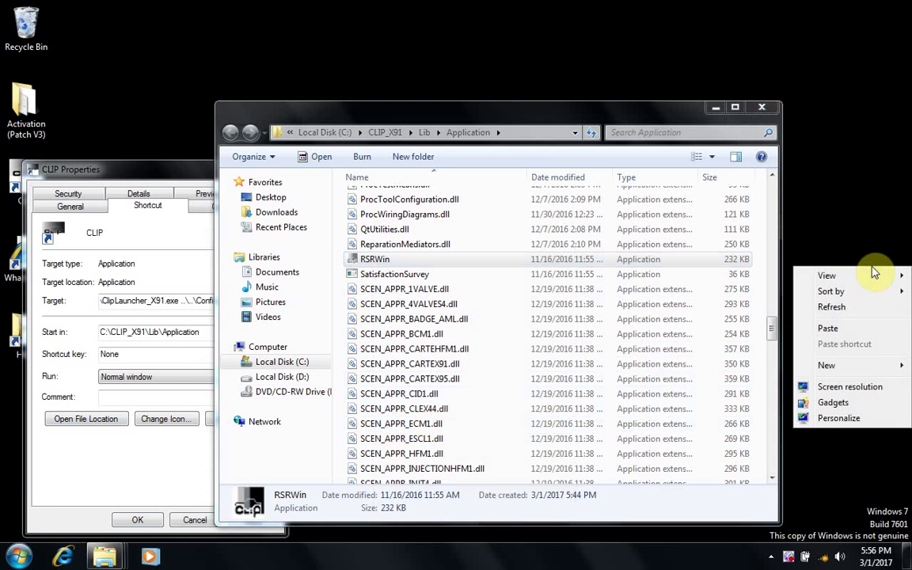
click(837, 329)
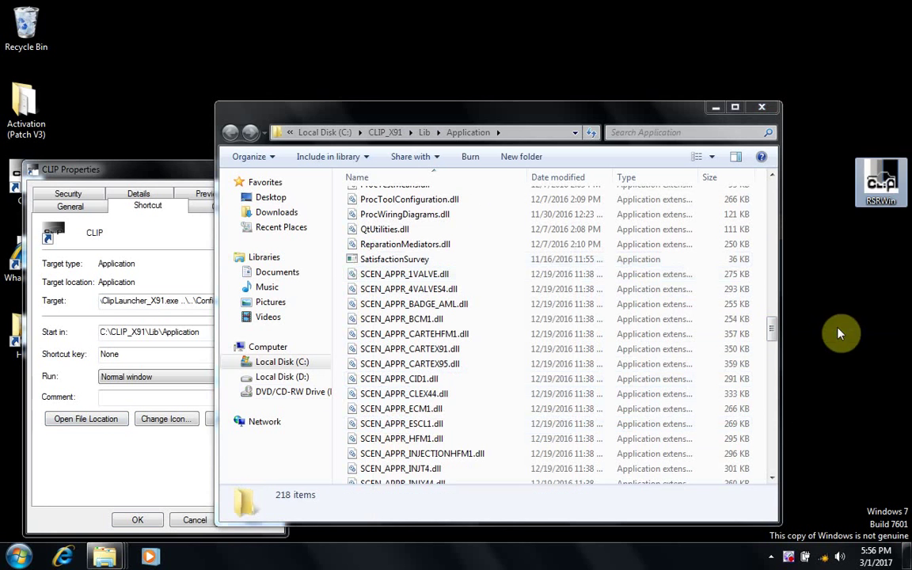
- Close the CLIP shortcut Properties and copy the patched RSRWin from Activation (Patch V3)
click(194, 180)
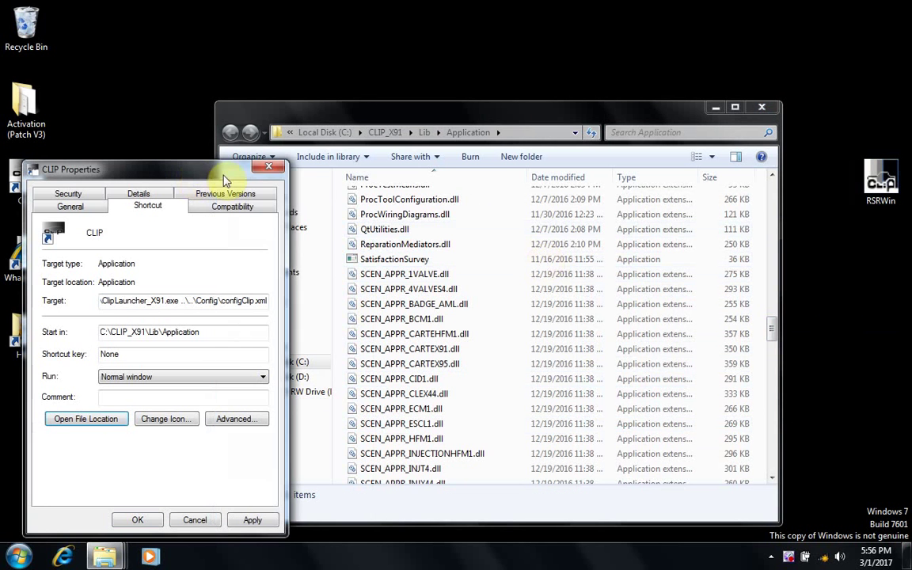
click(267, 170)
mouse_move(117, 560)
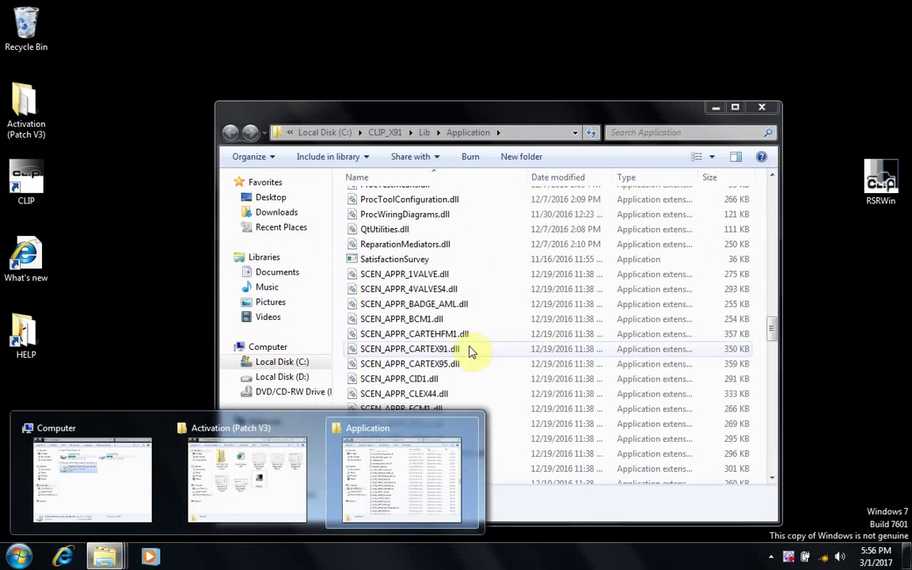
click(242, 477)
click(544, 299)
right_click(544, 300)
click(558, 456)
- Paste the patched RSRWin into the Application folder and run it
click(697, 90)
right_click(508, 302)
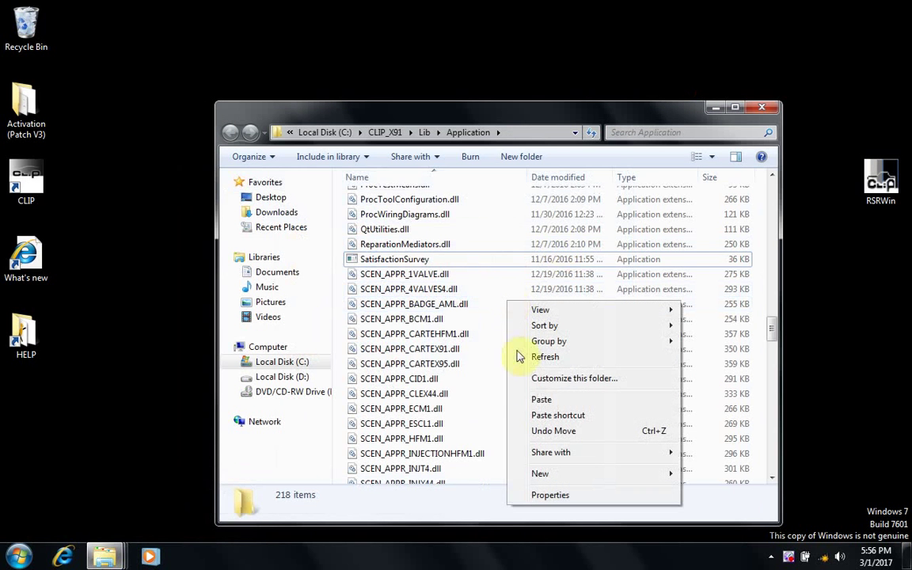
click(539, 399)
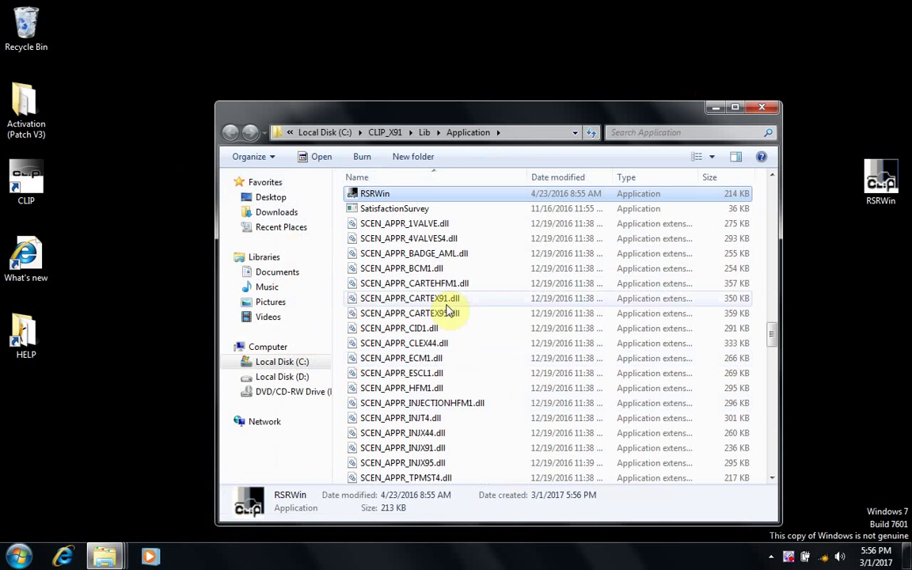
right_click(368, 195)
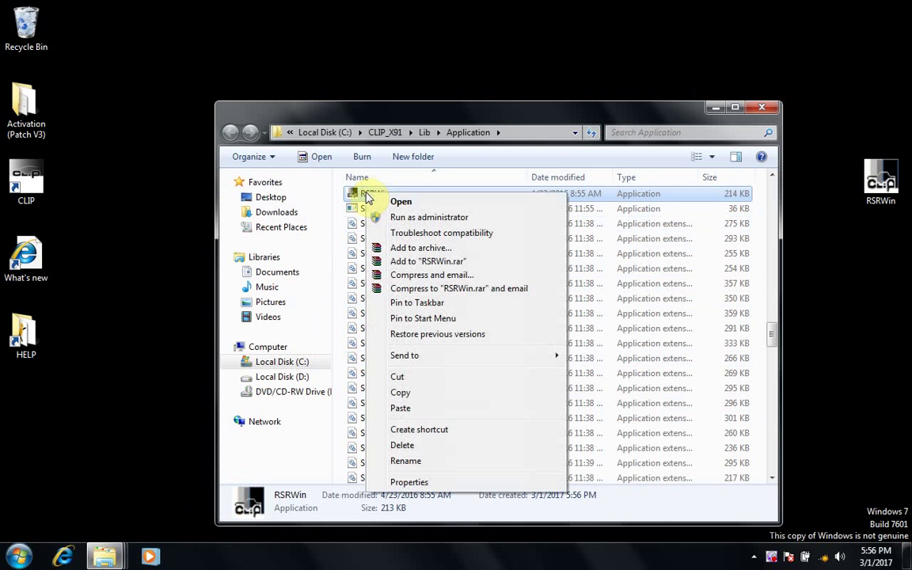
click(389, 205)
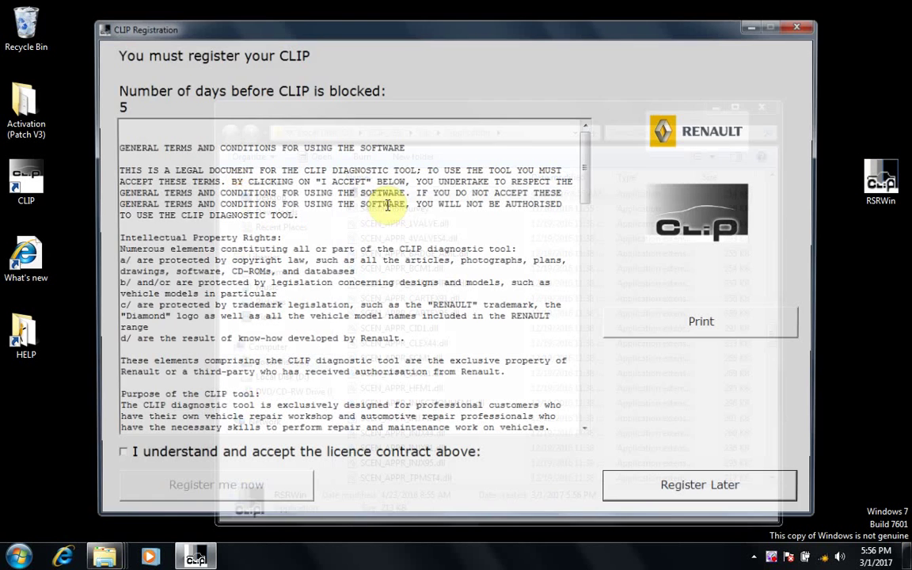
- Accept the licence, register now as a non-Renault-Network user, and focus the first unlocking-code field
click(198, 456)
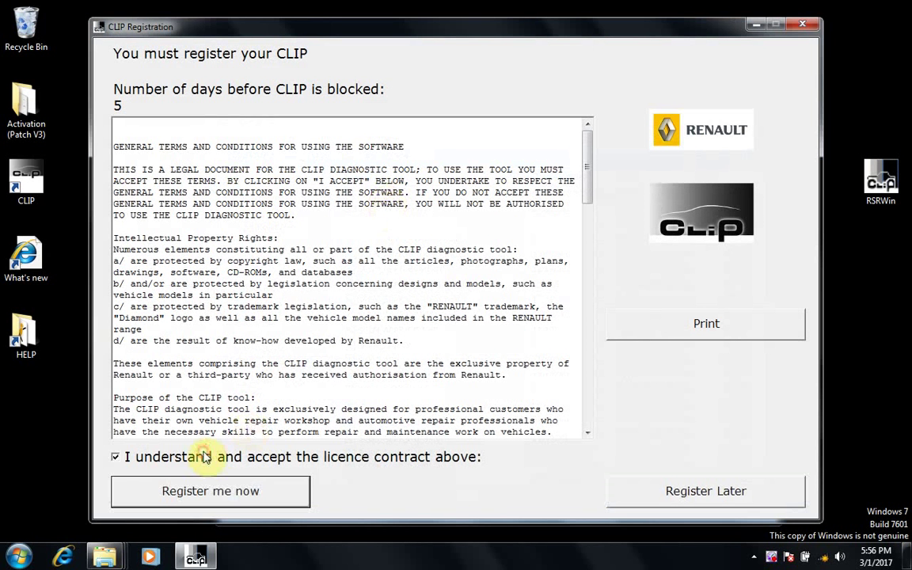
click(212, 492)
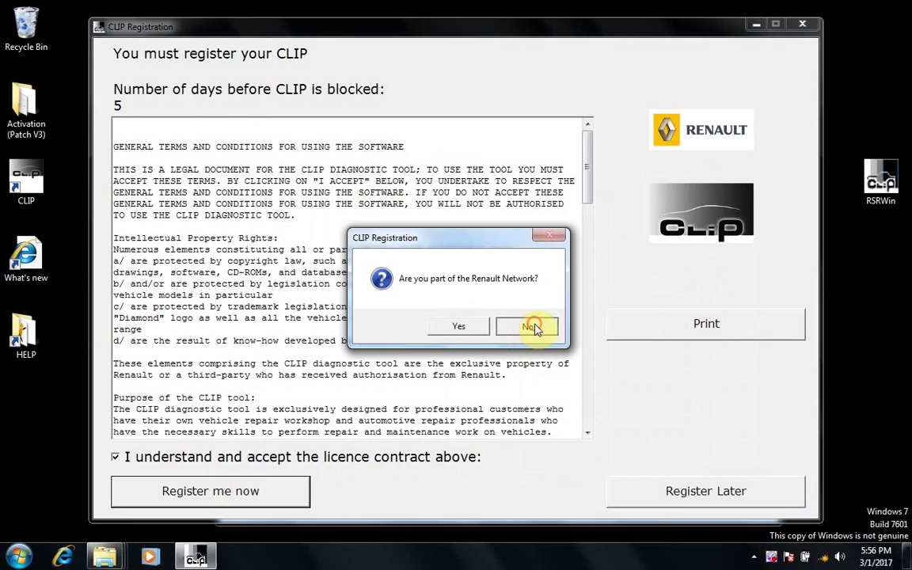
click(531, 324)
click(107, 472)
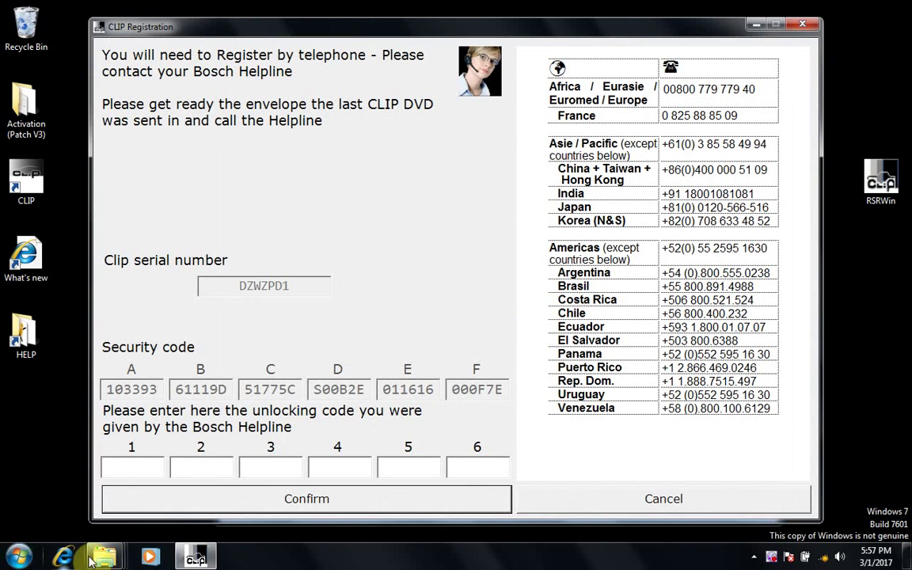
- View the Registration Step-4 guide image from the Activation folder, then return to CLIP
mouse_move(103, 559)
click(243, 482)
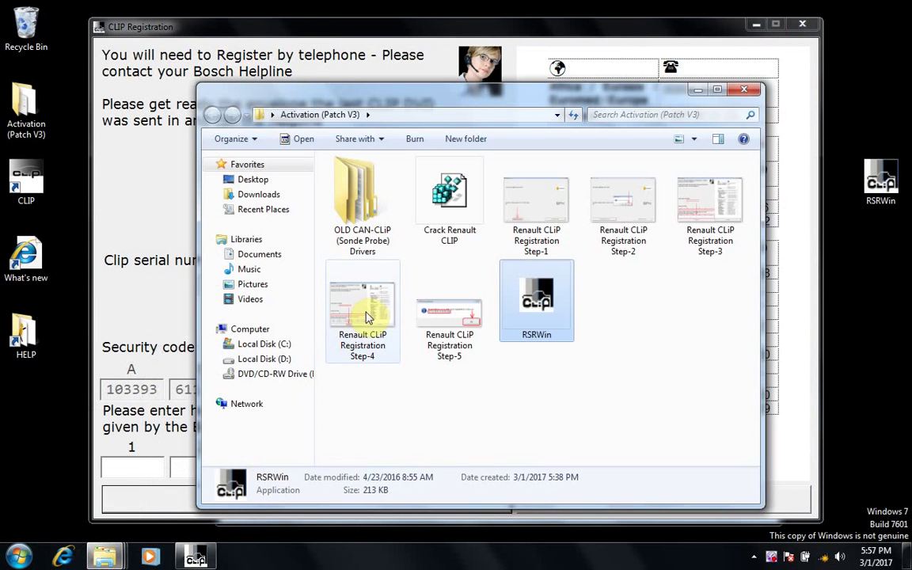
double_click(366, 317)
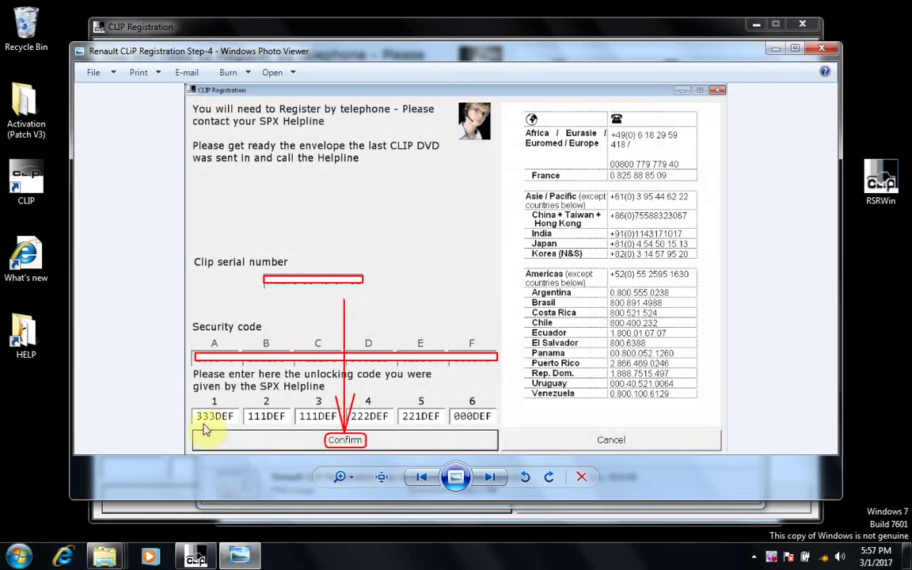
click(196, 556)
- Enter the six unlocking codes from the guide into fields 1–6 and confirm registration
click(141, 467)
text(333DEF)
click(204, 466)
text(111DE)
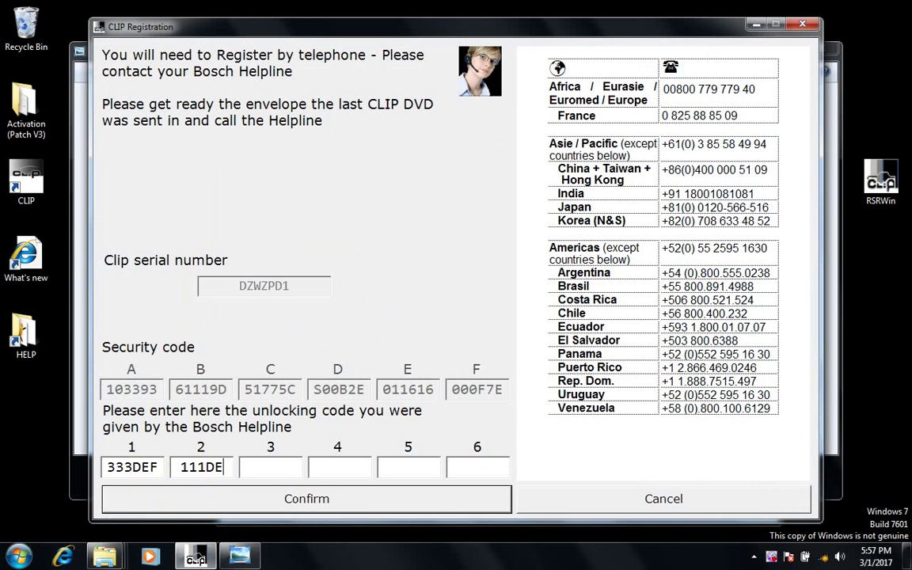
text(F111DEF)
click(339, 467)
text(222DEF)
click(390, 468)
text(221DEF)
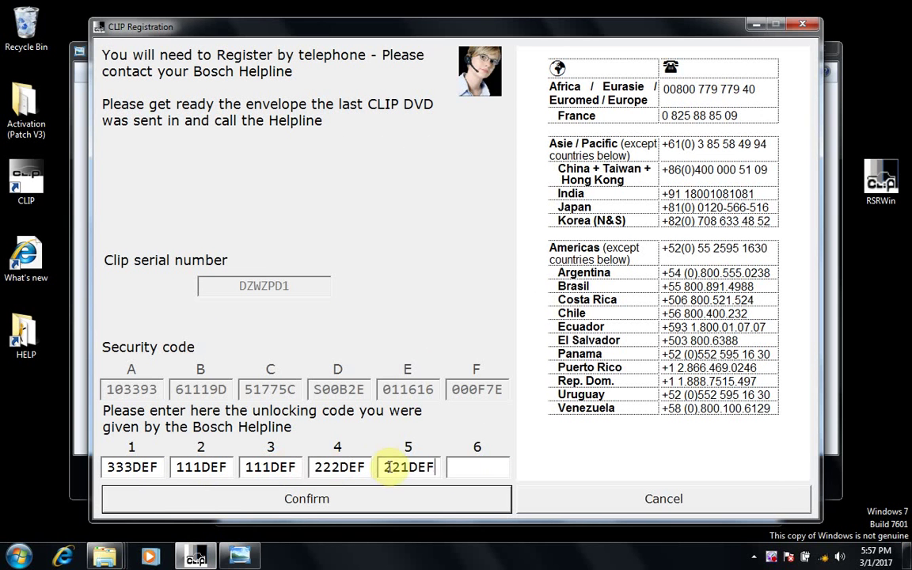
key(Tab)
text(000DEF)
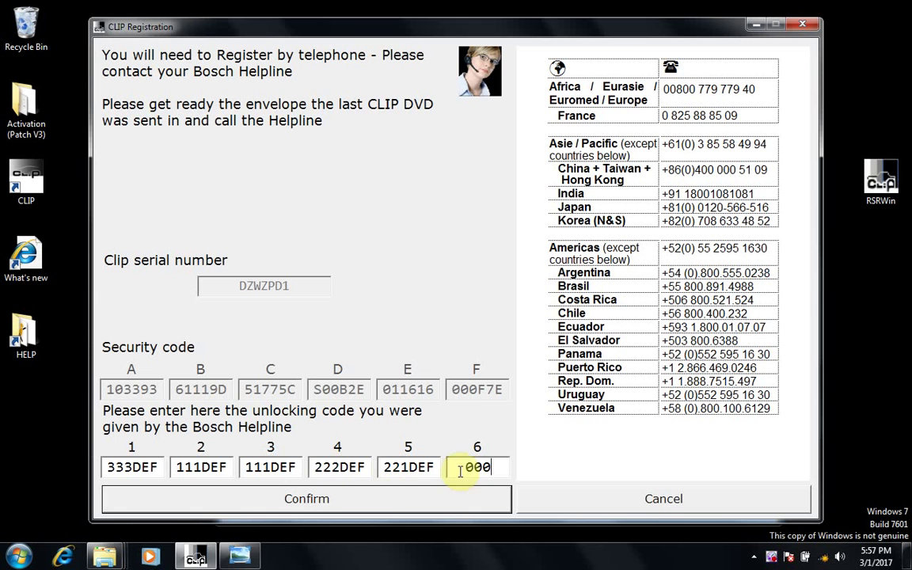
click(369, 503)
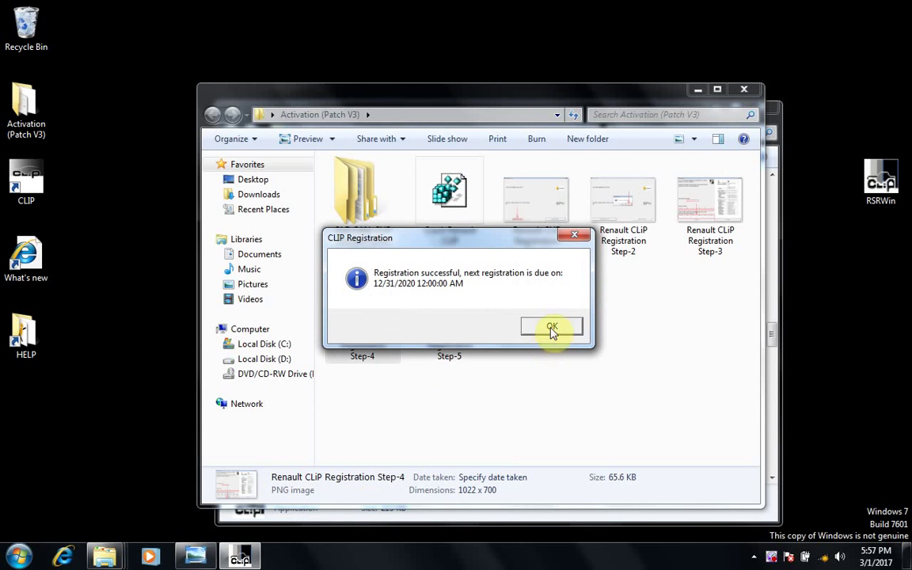
- Acknowledge registration, then move the desktop RSRWin into C:\CLIP_X91\Lib\Application, replacing the existing file
click(551, 326)
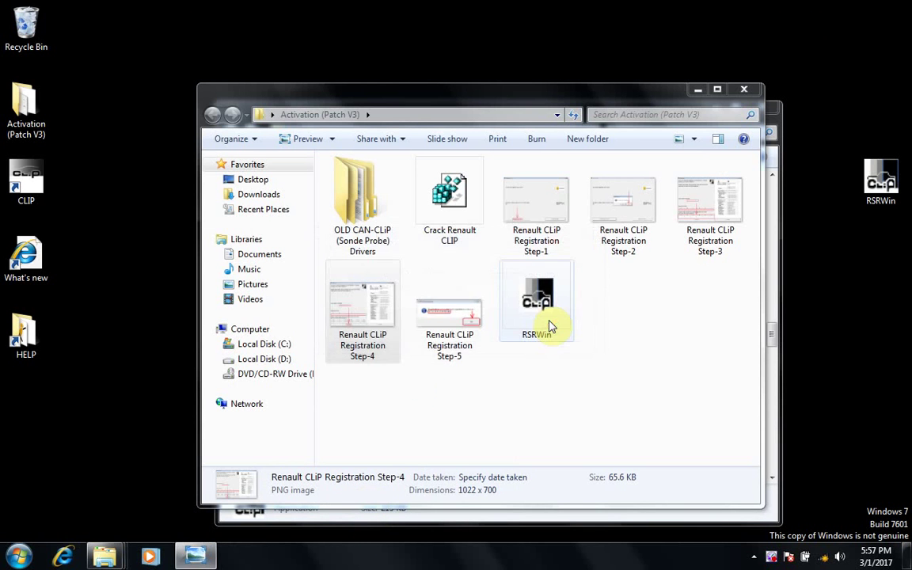
click(744, 89)
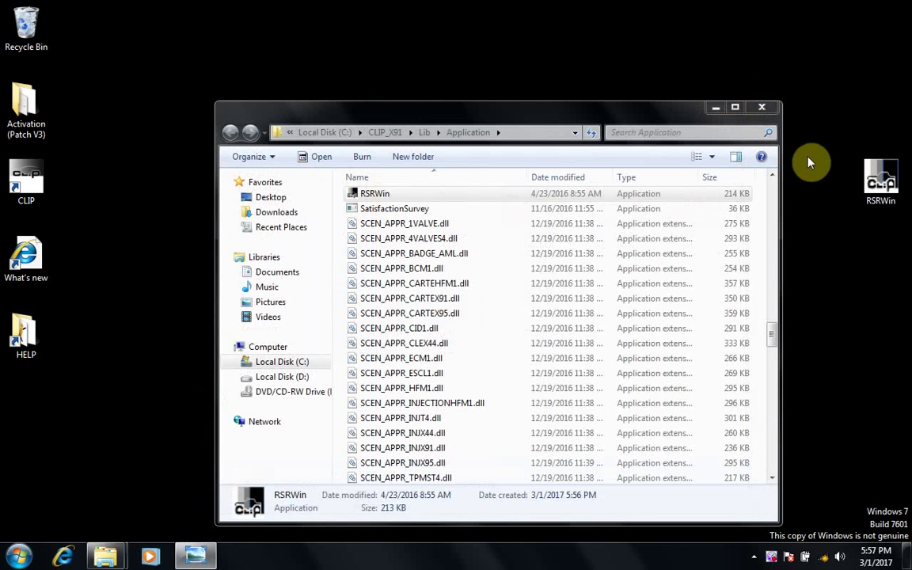
right_click(888, 187)
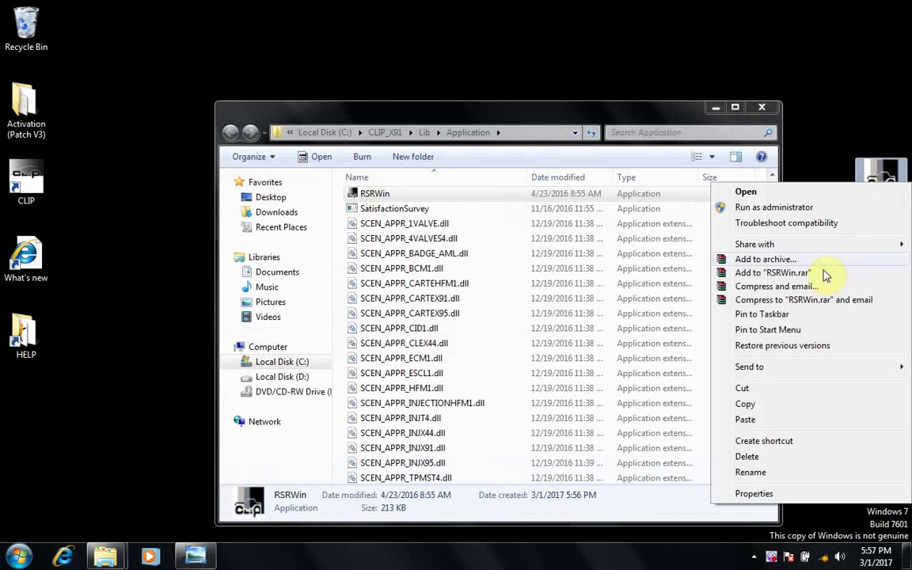
click(752, 388)
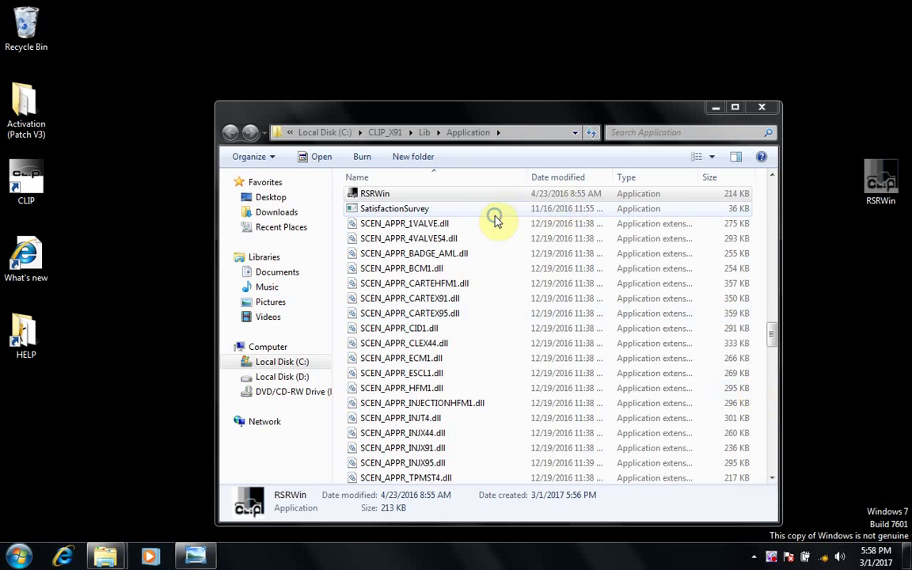
right_click(495, 219)
click(513, 316)
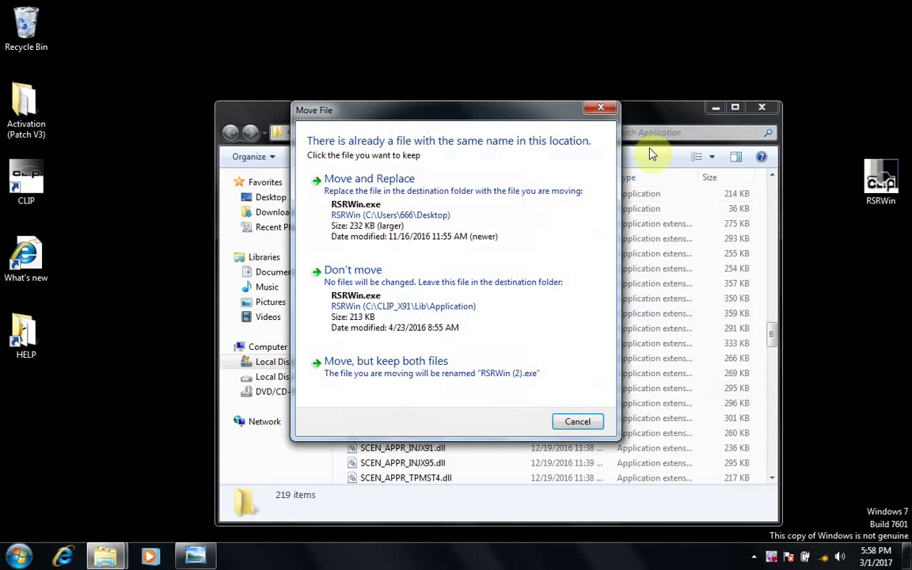
click(511, 224)
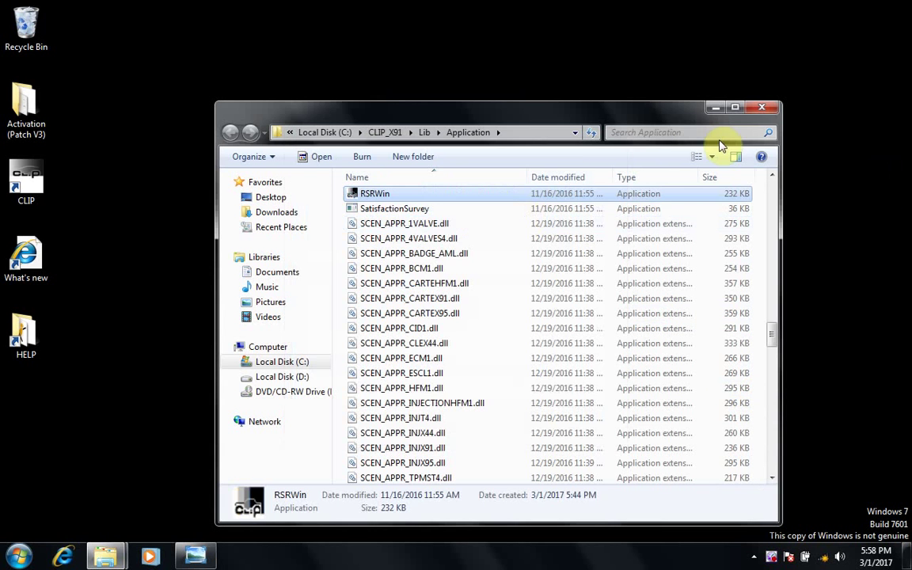
click(762, 109)
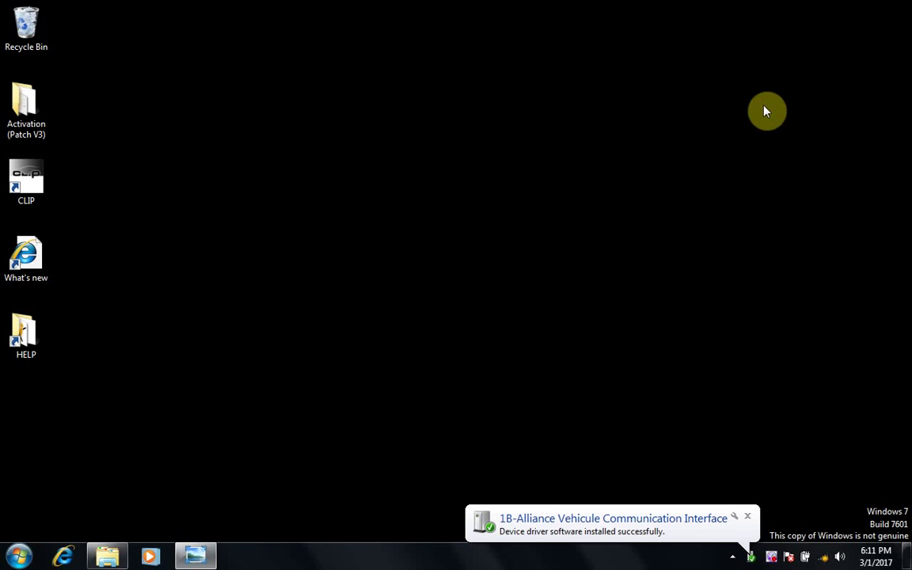
- Start CLIP 165 from its desktop shortcut, dismissing the driver balloon and the firewall alert without allowing access
click(749, 518)
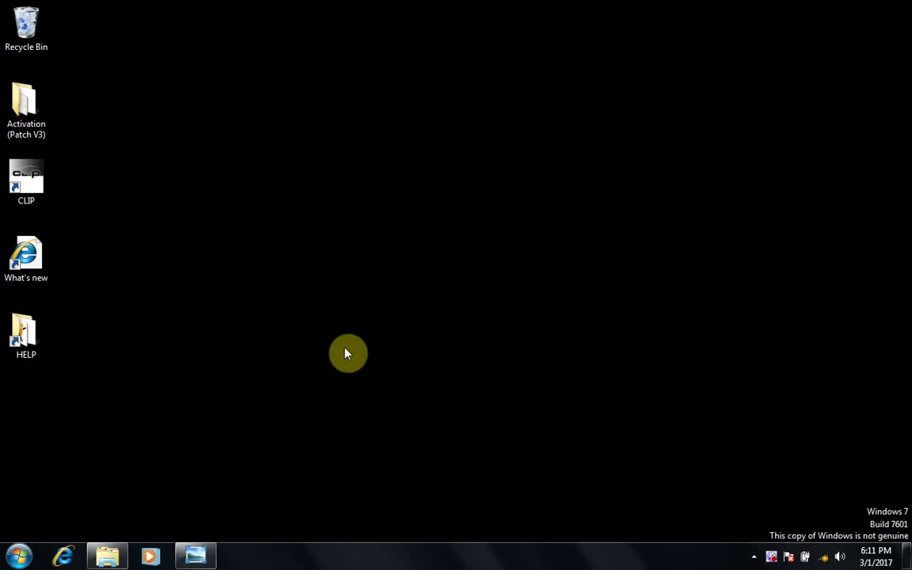
right_click(39, 187)
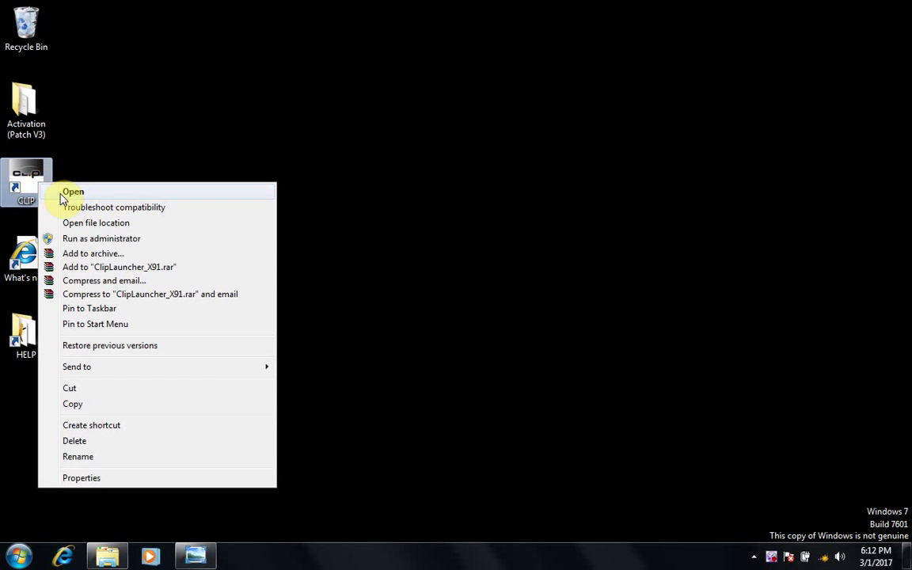
click(64, 195)
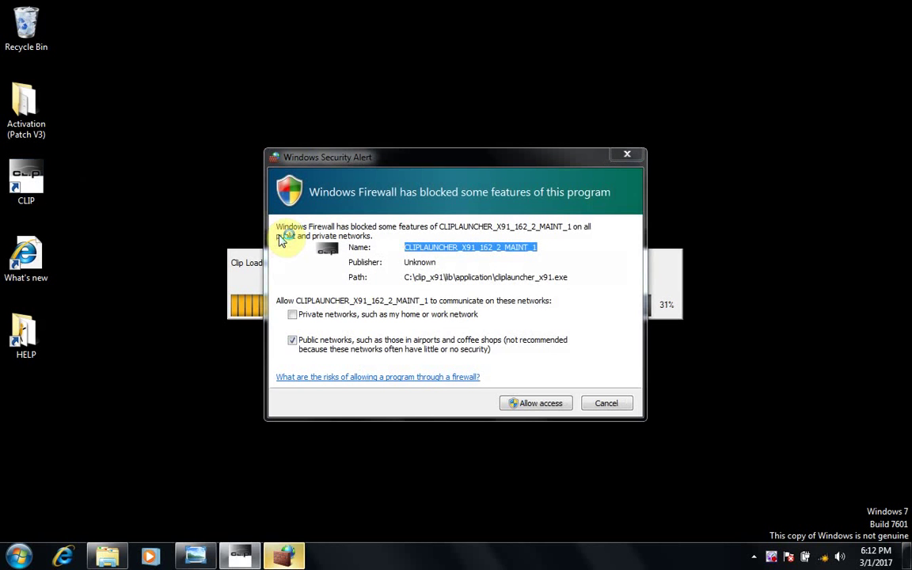
click(605, 404)
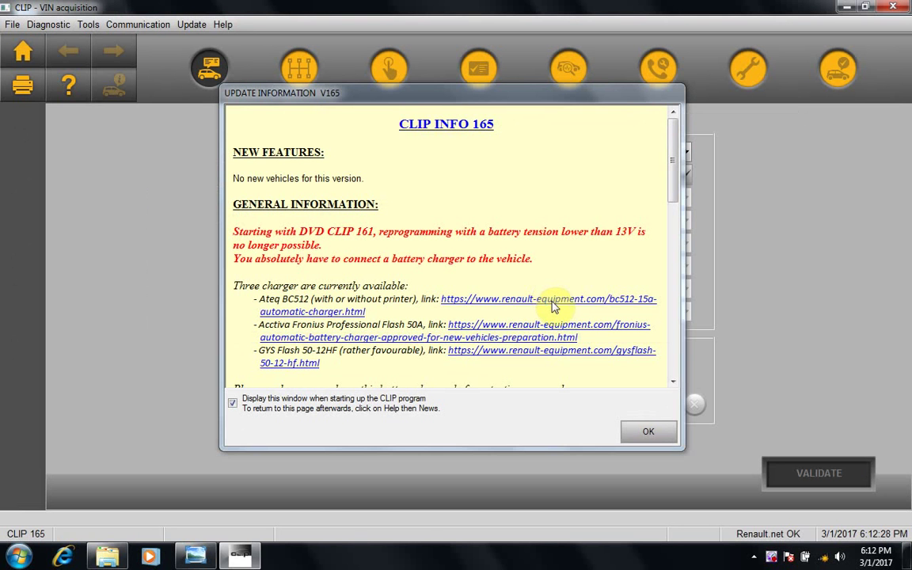
- Close the version 165 update notes and read the VIN from the connected Megane II
drag(677, 190, 670, 369)
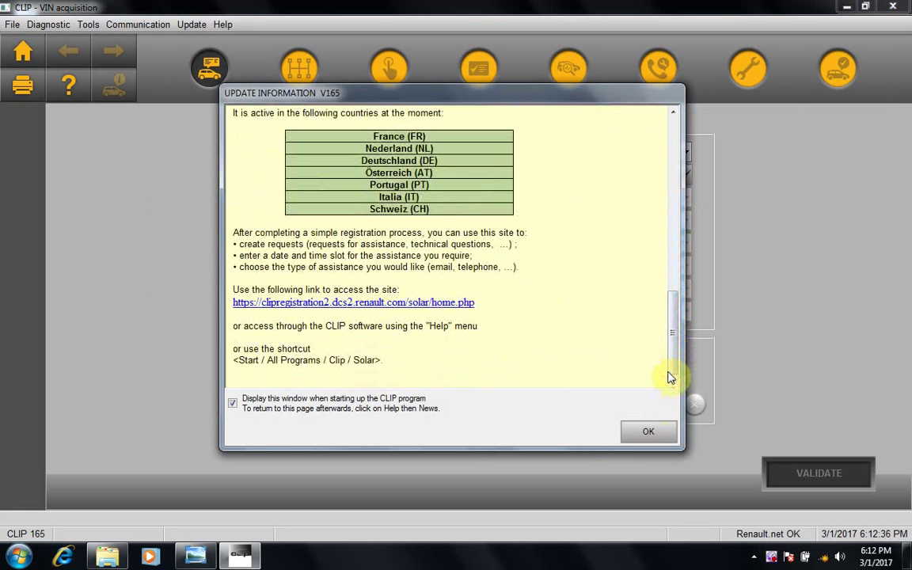
click(647, 435)
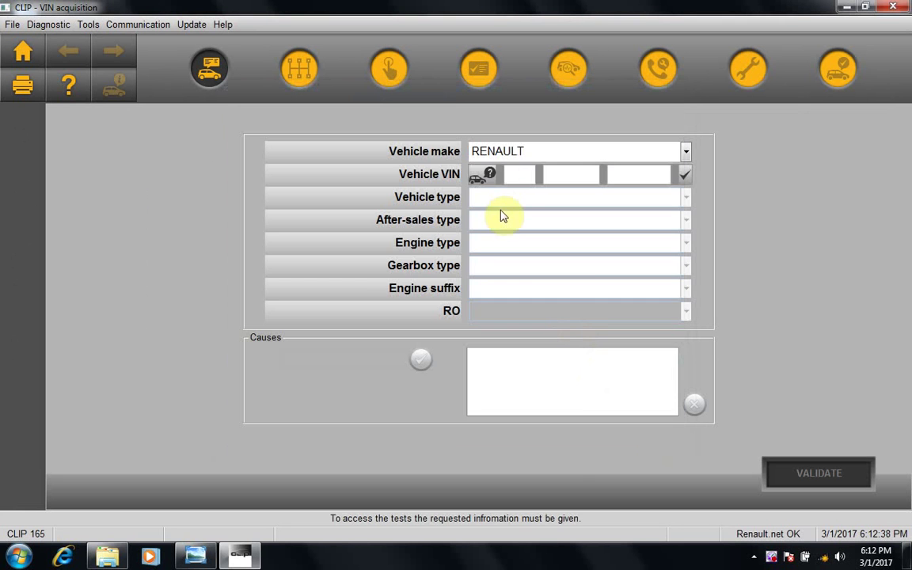
click(483, 176)
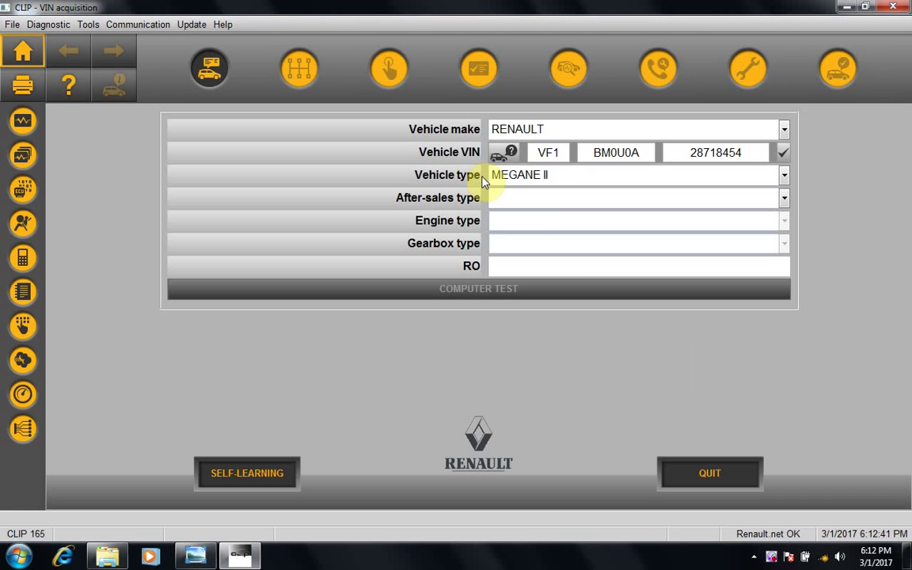
- Choose after-sales type BM0U and gearbox DP0, enter the repair order number, and start the computer test
click(534, 199)
click(526, 219)
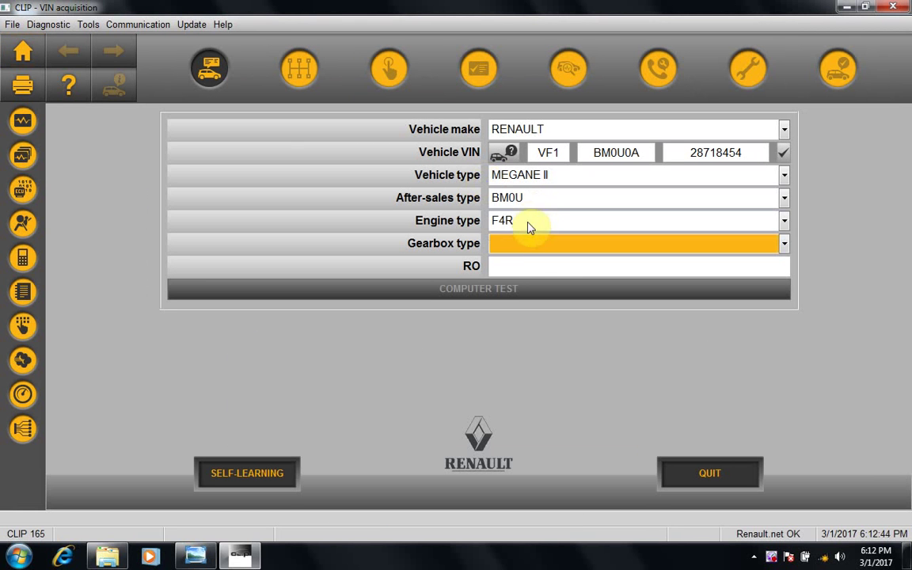
click(519, 249)
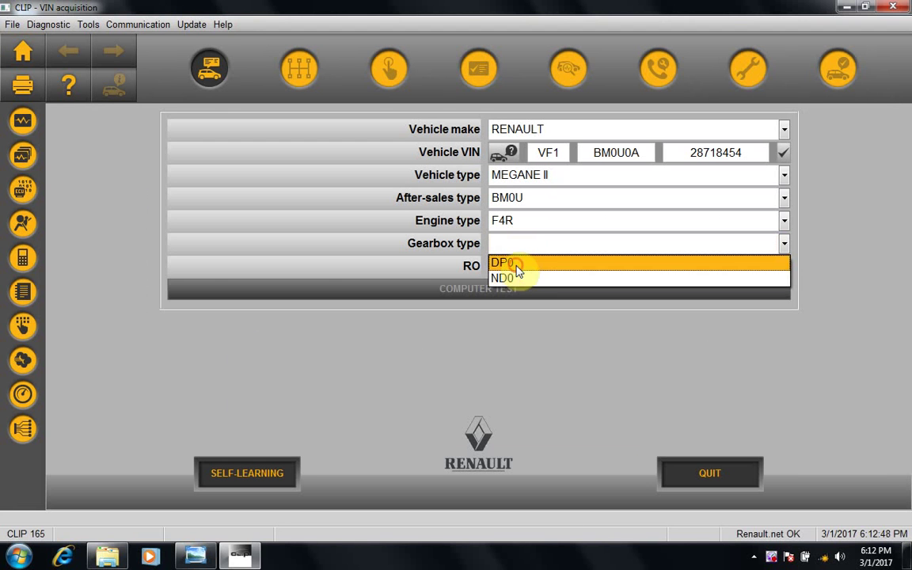
click(519, 265)
text(345678)
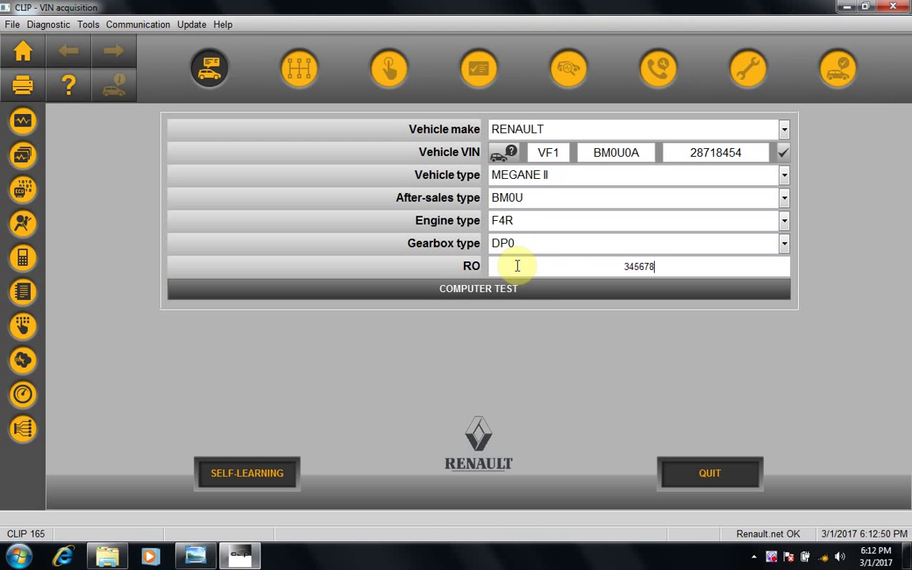
click(485, 287)
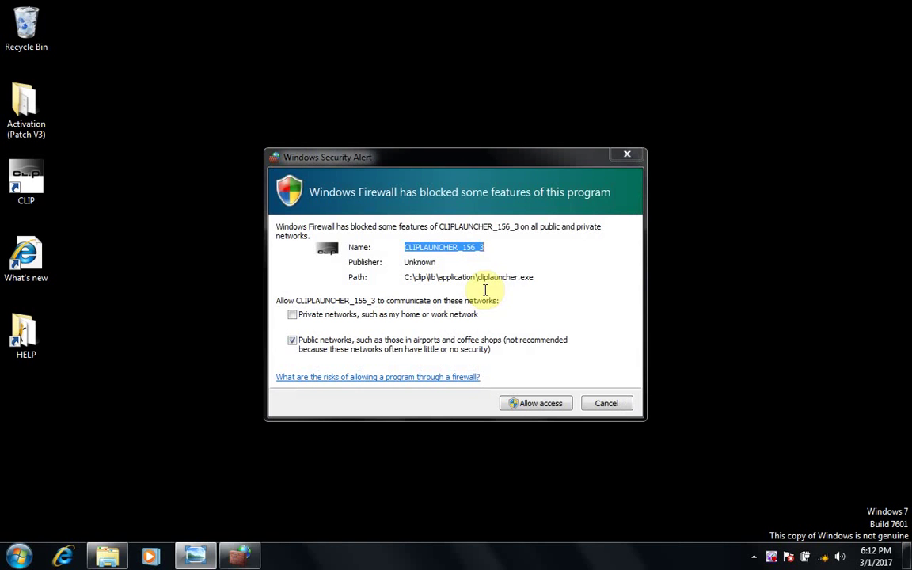
- Cancel the CLIPLAUNCHER_156_3 firewall alert and let CLIP reload to the multiplex network test results
click(606, 403)
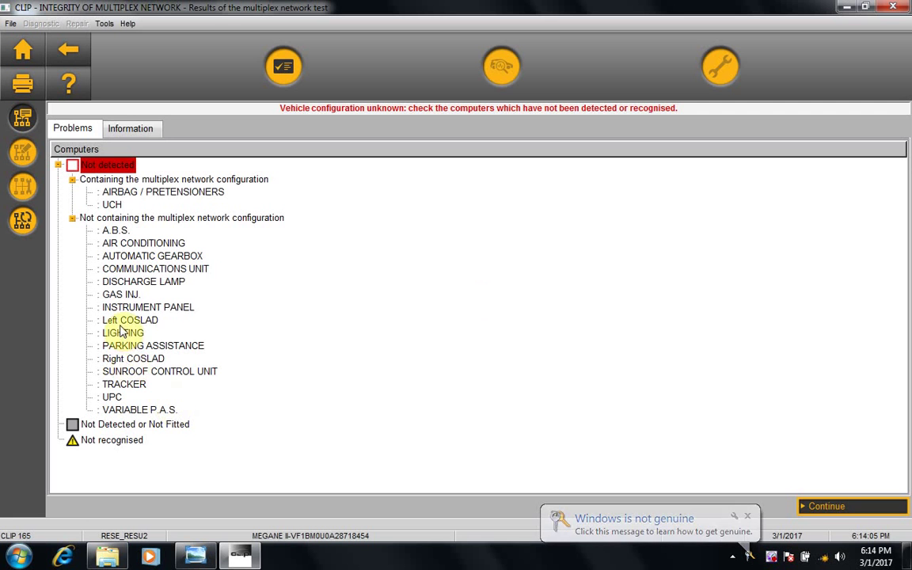
- Run diagnosis on the INJECTION computer from the Information list, then return to the computer list
click(123, 133)
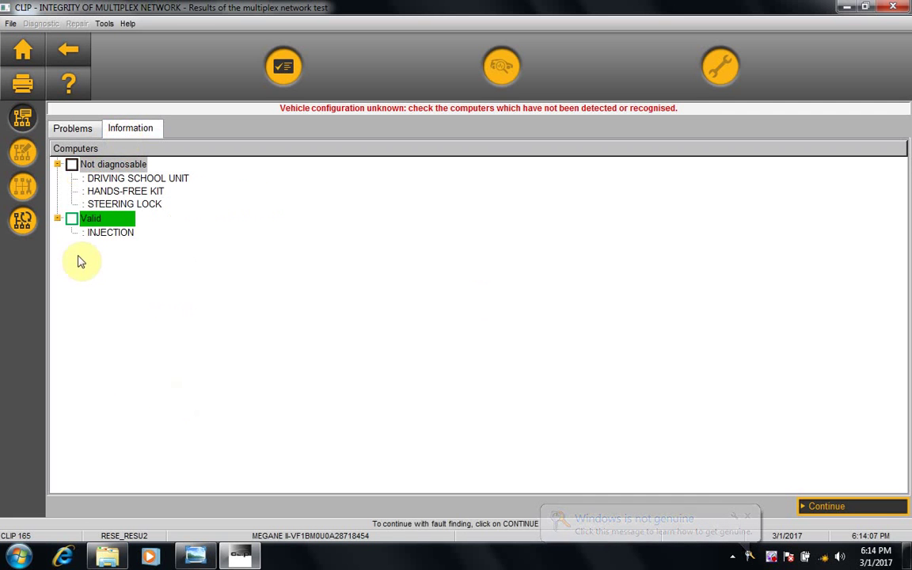
click(93, 232)
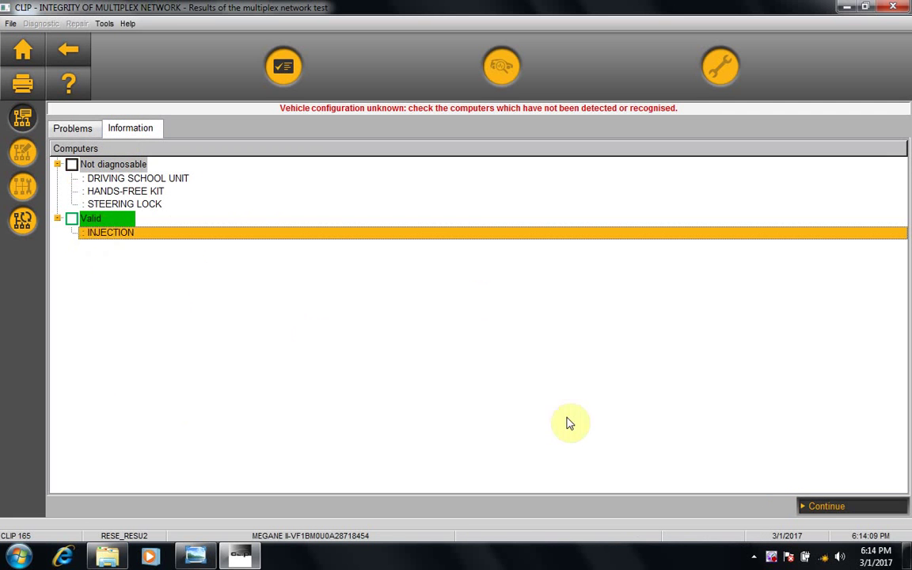
click(811, 506)
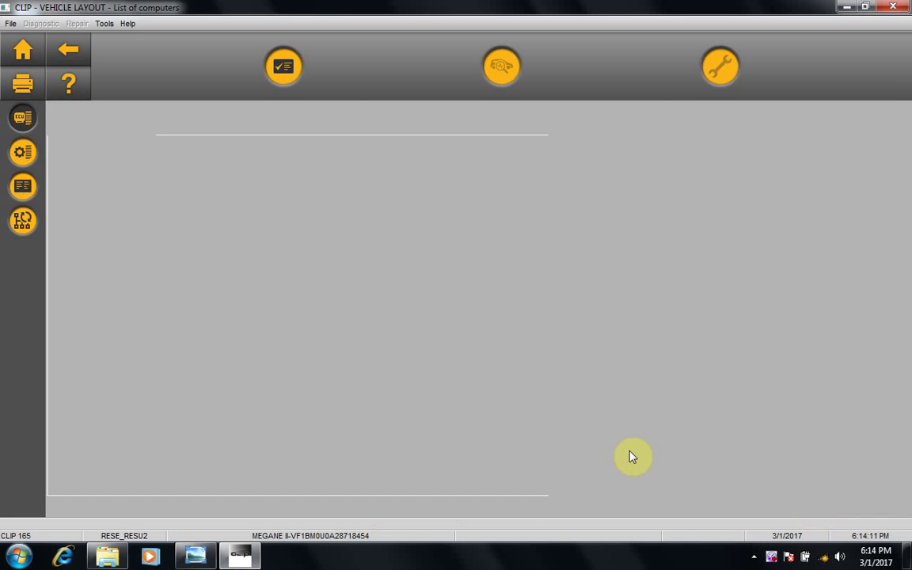
click(121, 440)
click(839, 509)
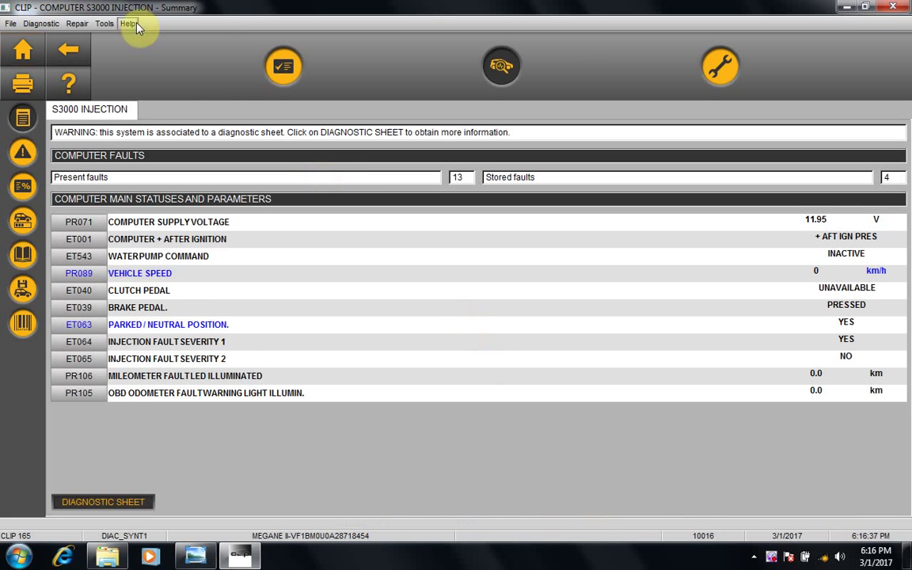
click(72, 51)
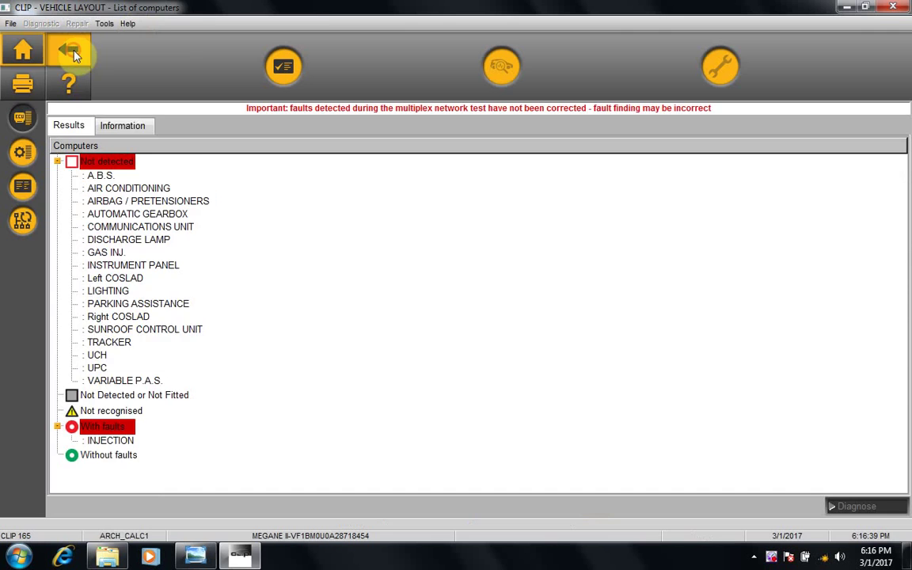